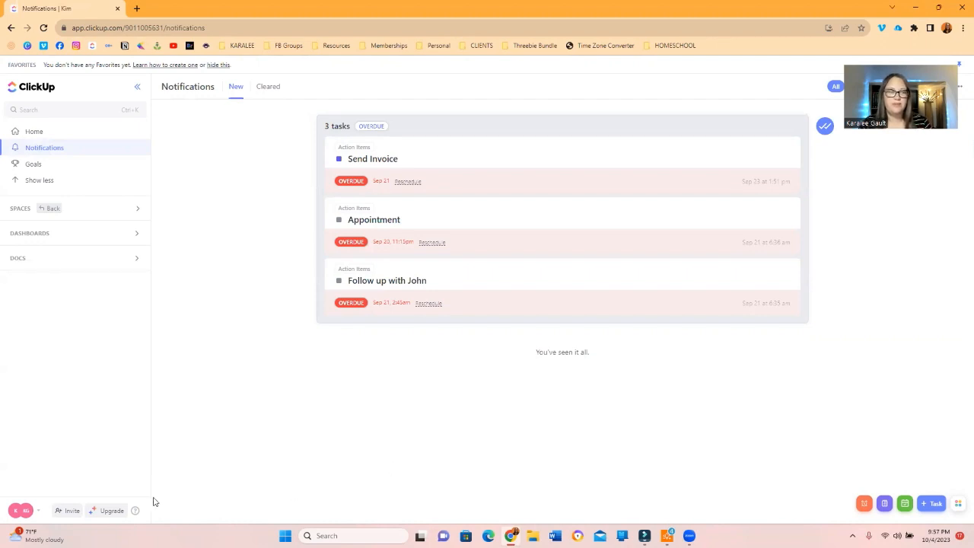
Step: Open the personal notification settings for the Kim workspace and look over the notification categories
click(25, 513)
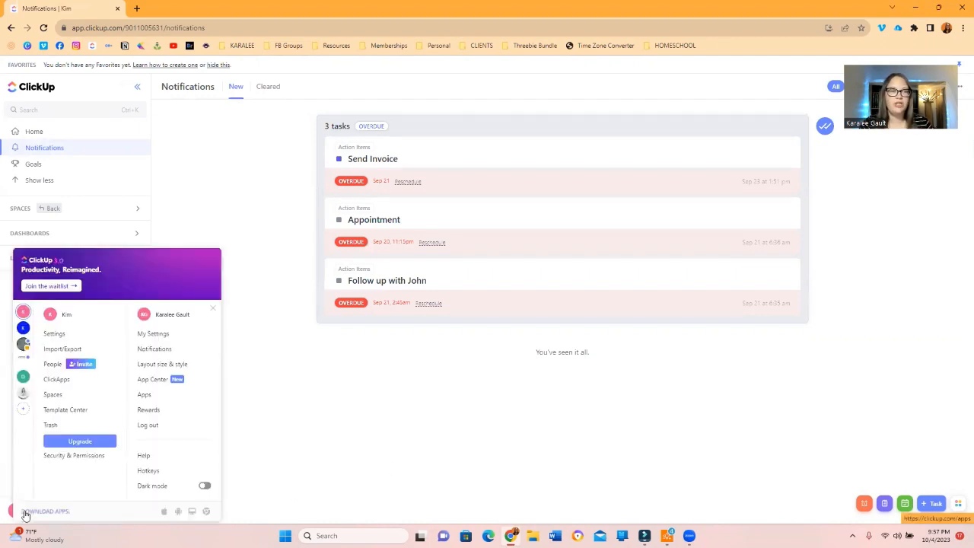
click(325, 431)
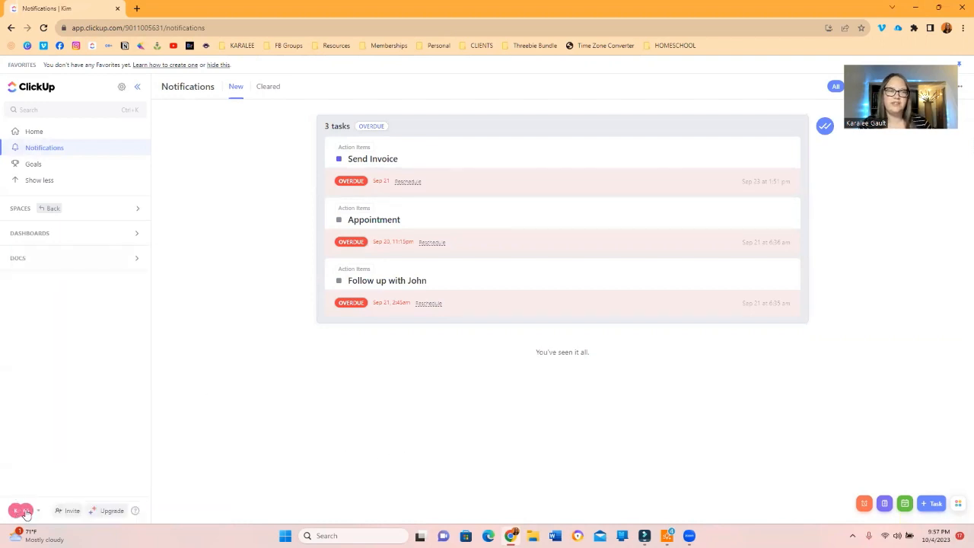
click(25, 513)
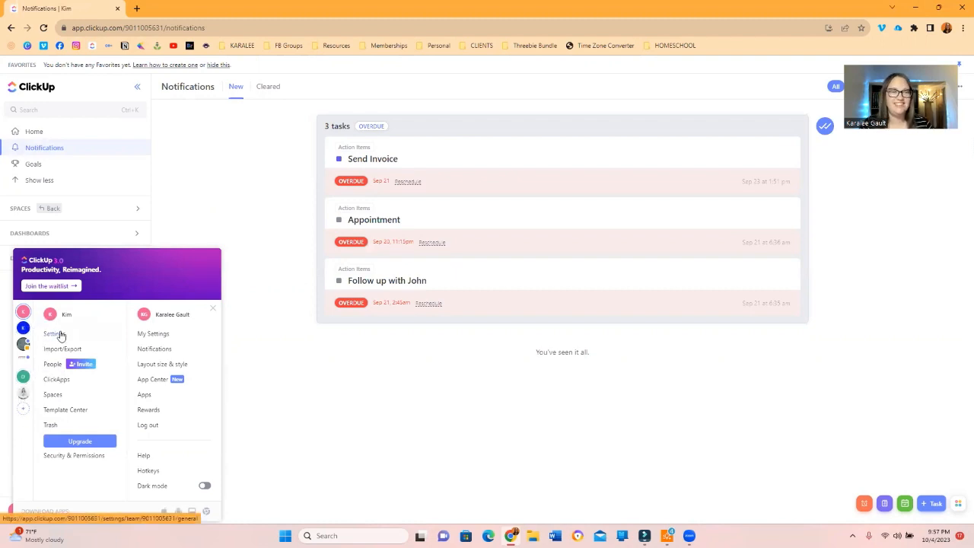
click(147, 353)
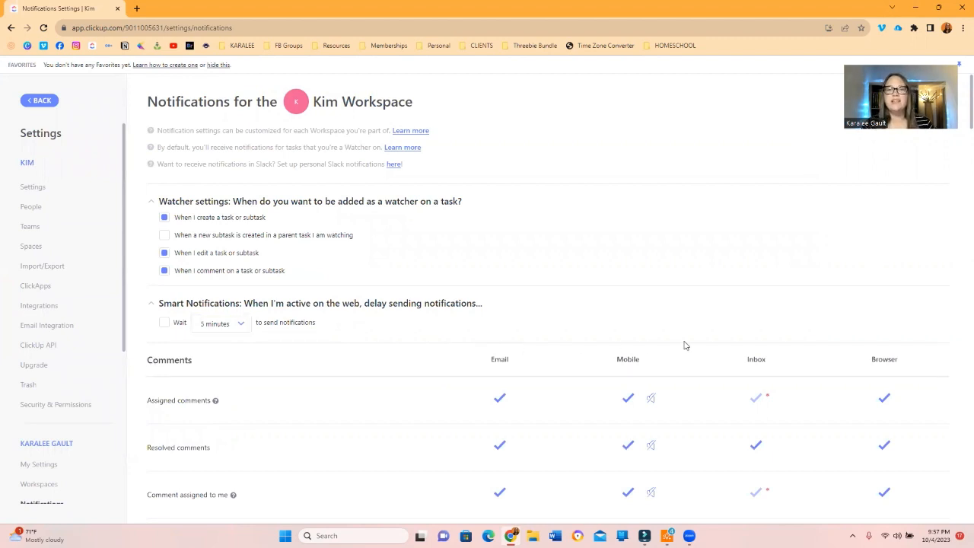
scroll(682, 344, down, 3)
scroll(680, 346, down, 5)
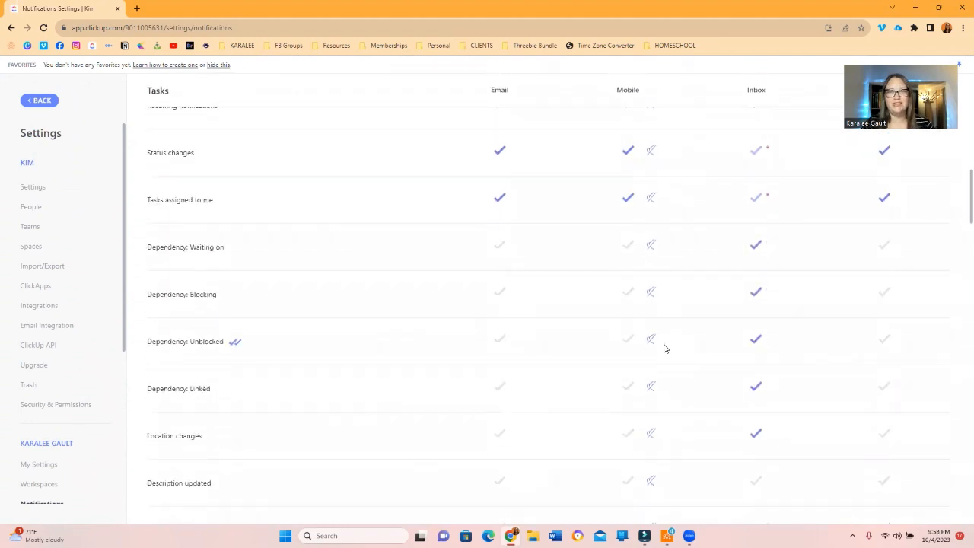
scroll(660, 348, up, 10)
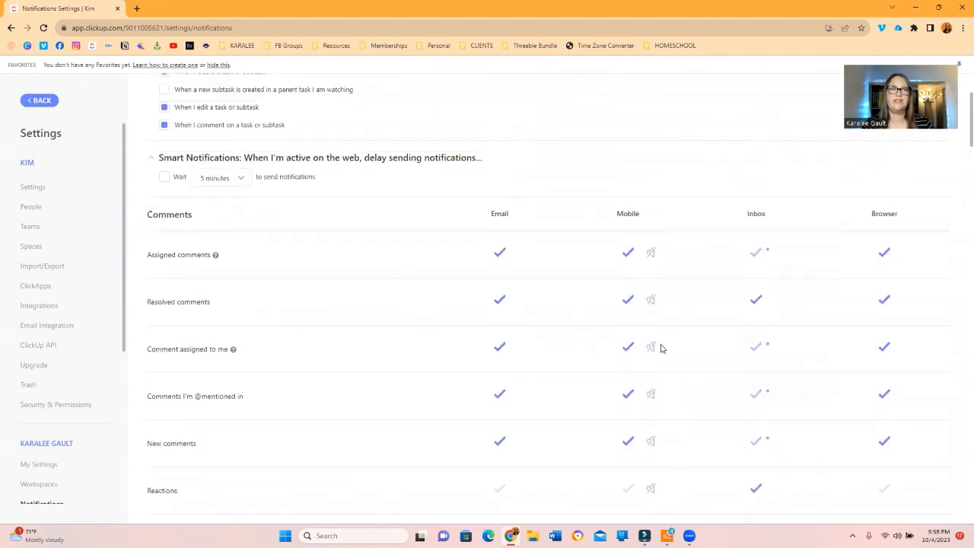
scroll(661, 349, up, 1)
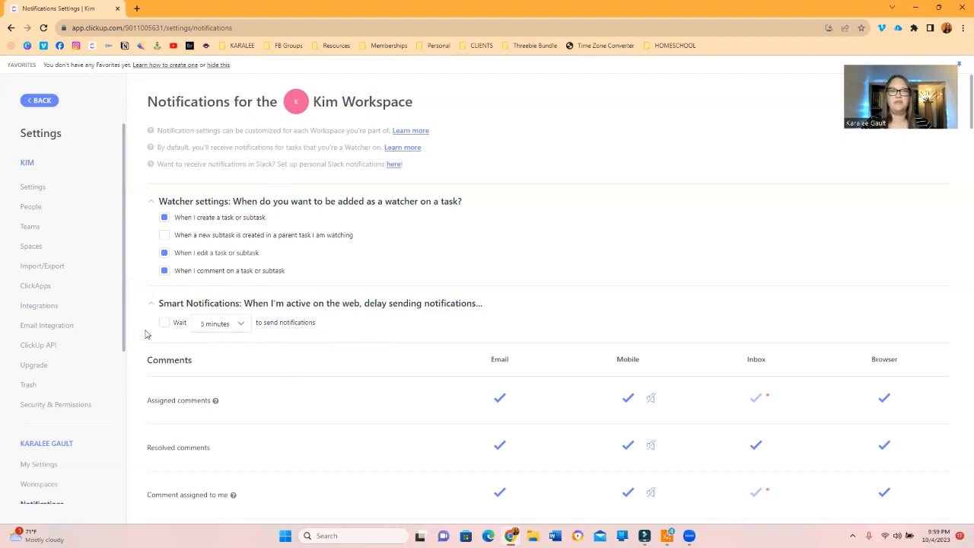
Step: Try out the Smart Notifications wait option and view its available delay times
click(229, 325)
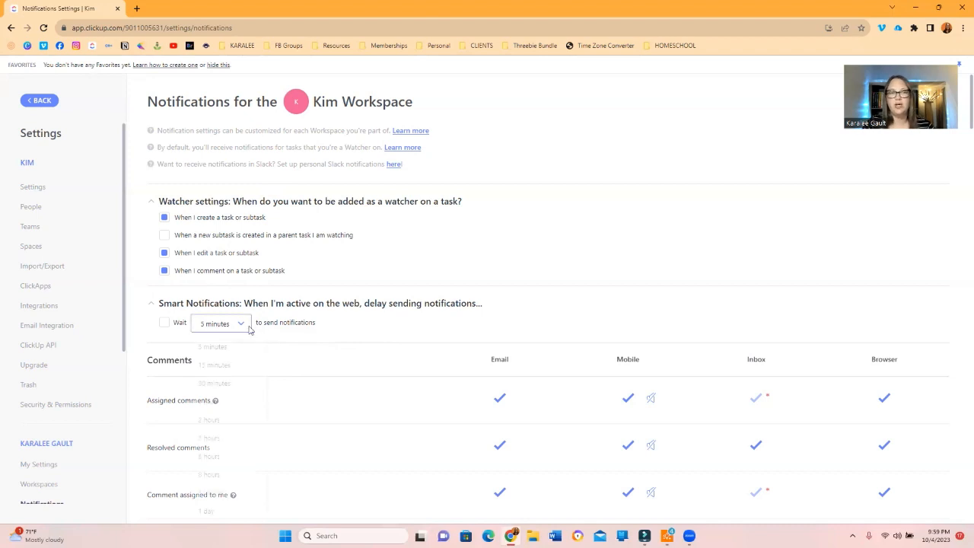
click(341, 320)
click(164, 323)
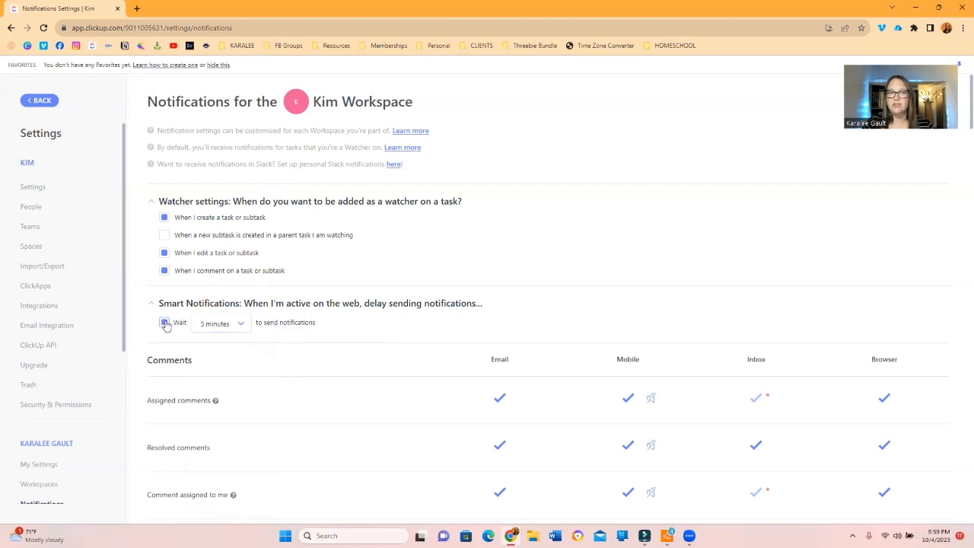
click(165, 322)
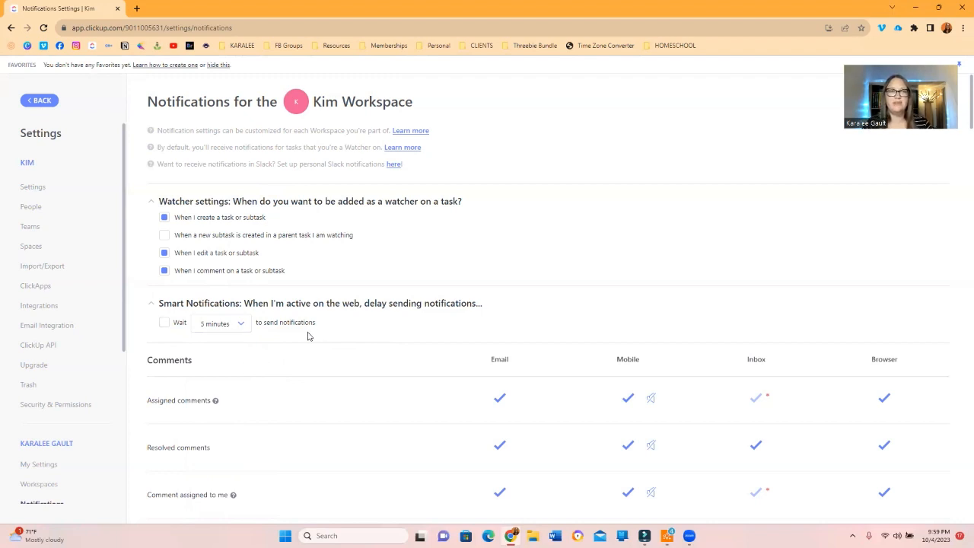
click(240, 325)
click(241, 327)
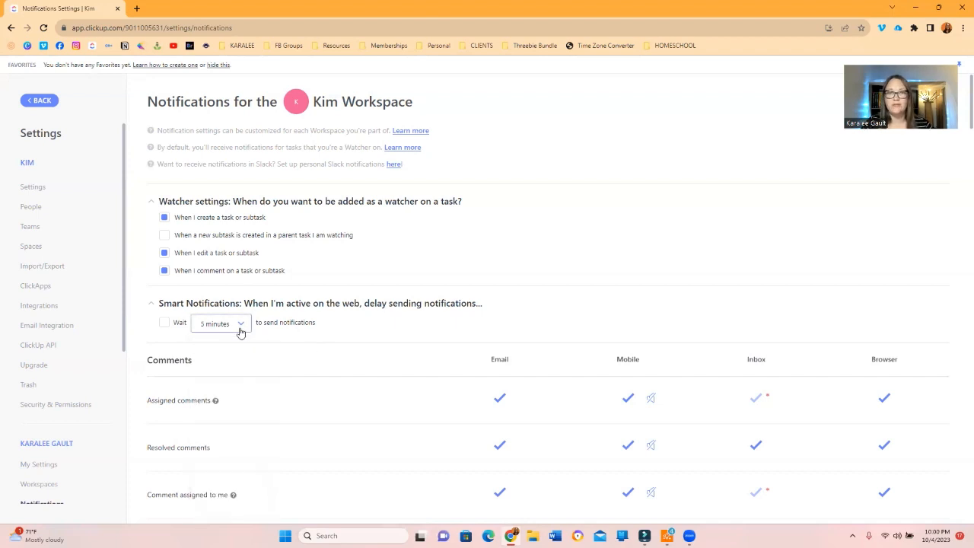
scroll(400, 322, down, 1)
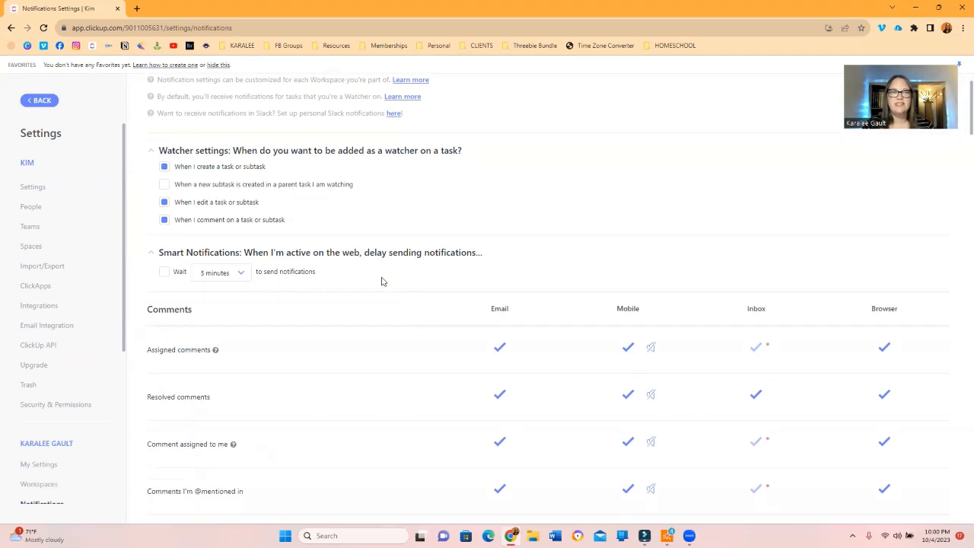
click(149, 254)
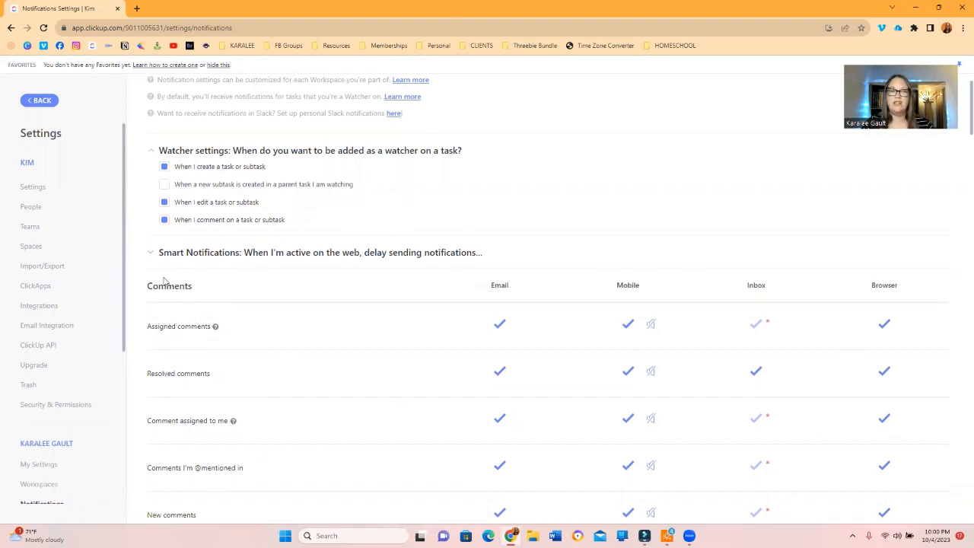
scroll(162, 281, down, 3)
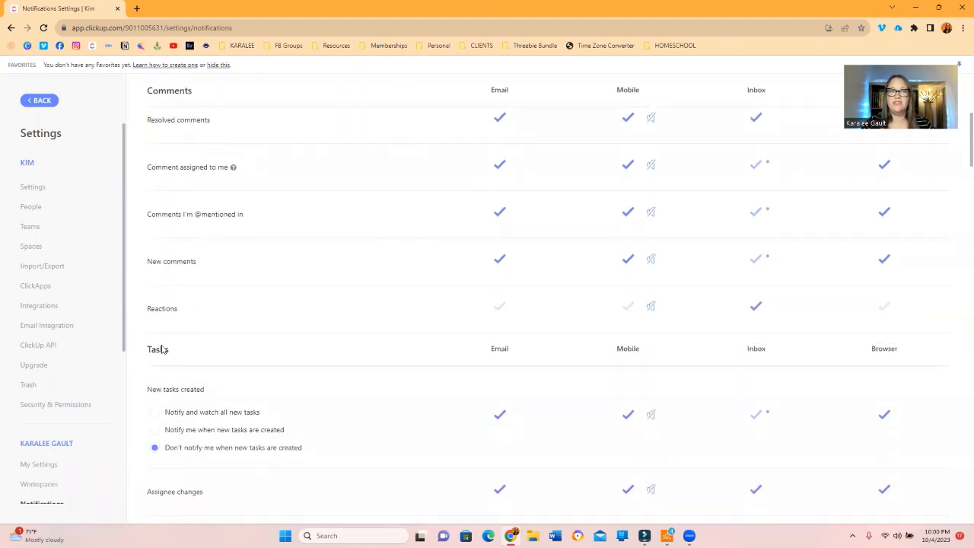
scroll(158, 364, up, 2)
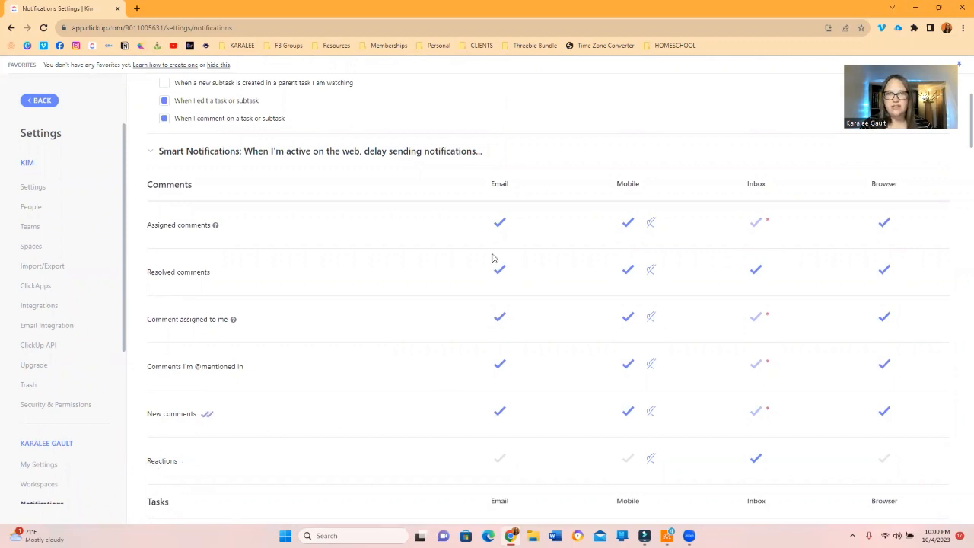
click(498, 225)
click(496, 271)
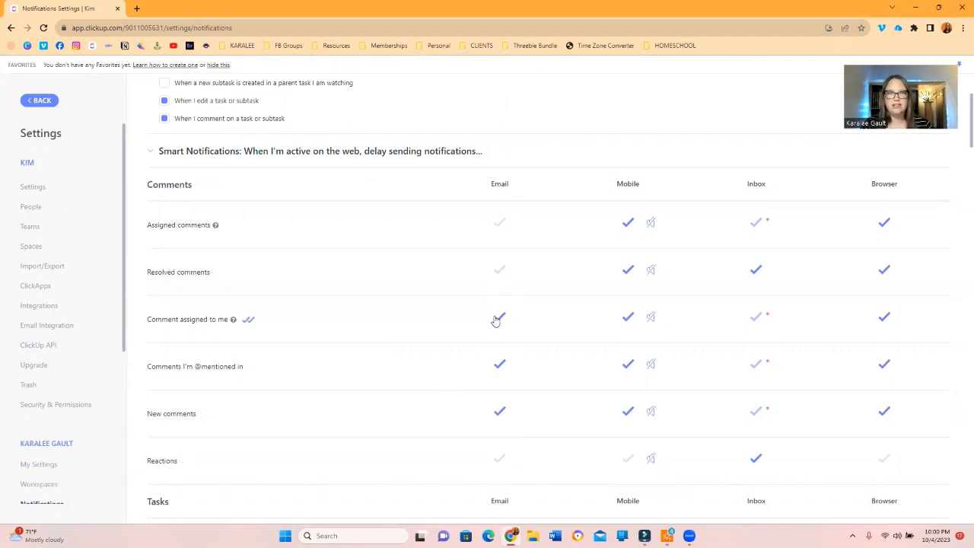
click(496, 319)
click(499, 365)
click(502, 412)
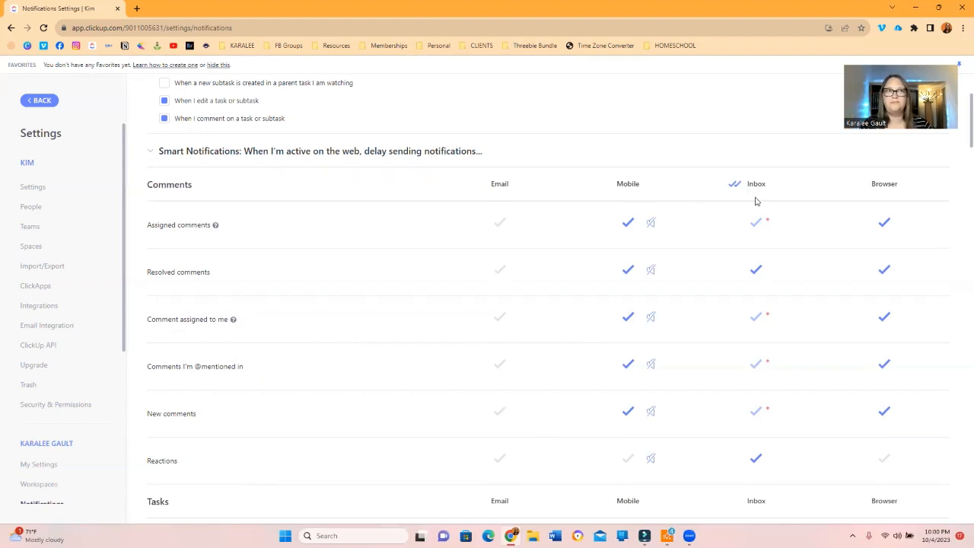
click(884, 223)
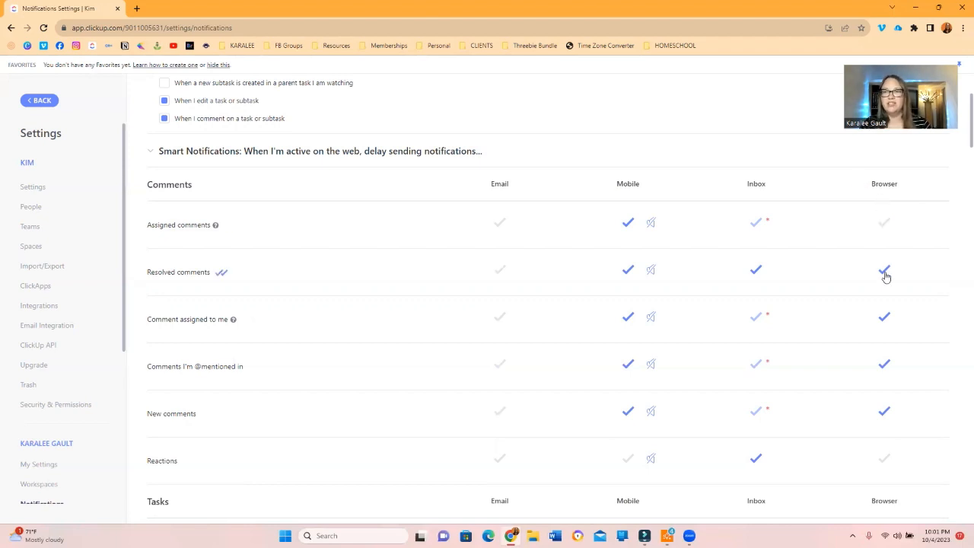
click(884, 270)
click(884, 318)
click(884, 364)
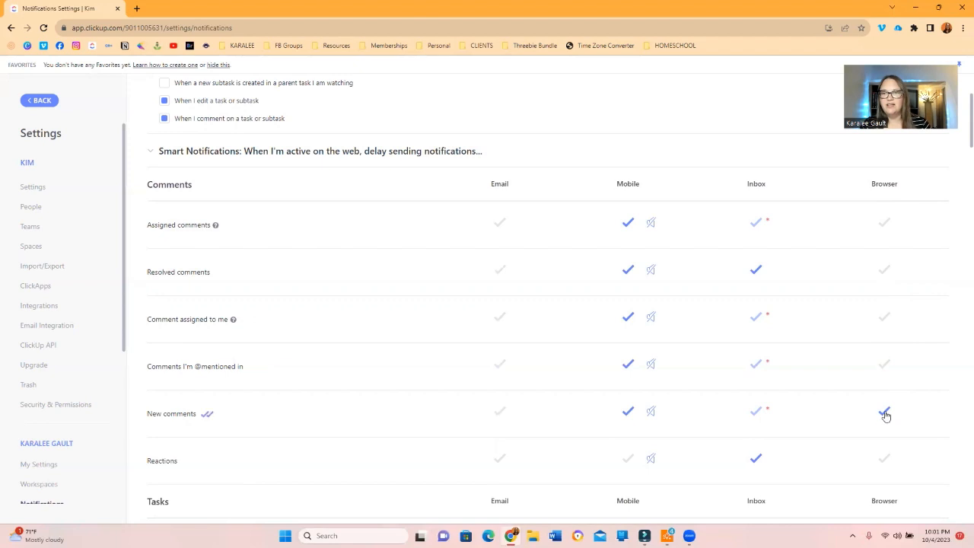
click(884, 411)
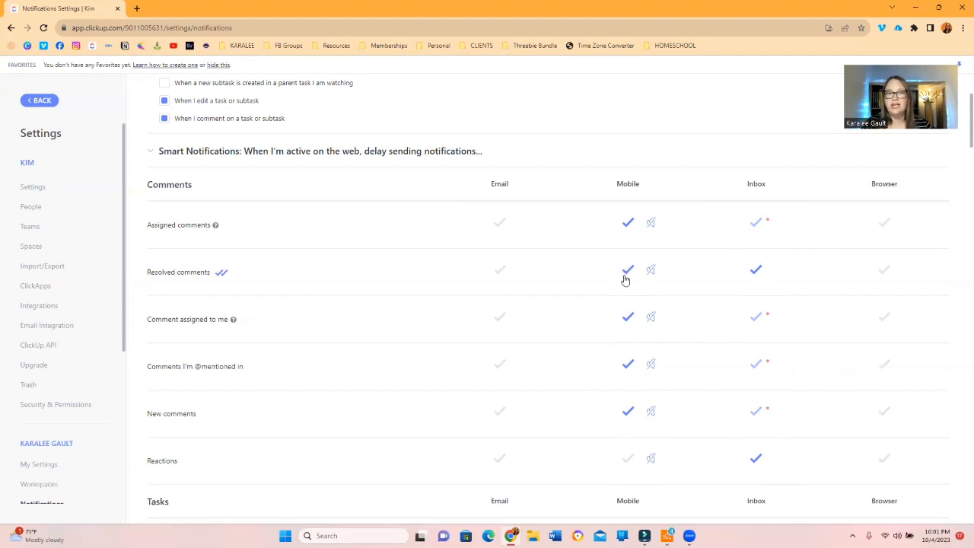
Step: Look through the Tasks notification settings and try the "Notify and watch all new tasks" option for newly created tasks
scroll(656, 411, down, 2)
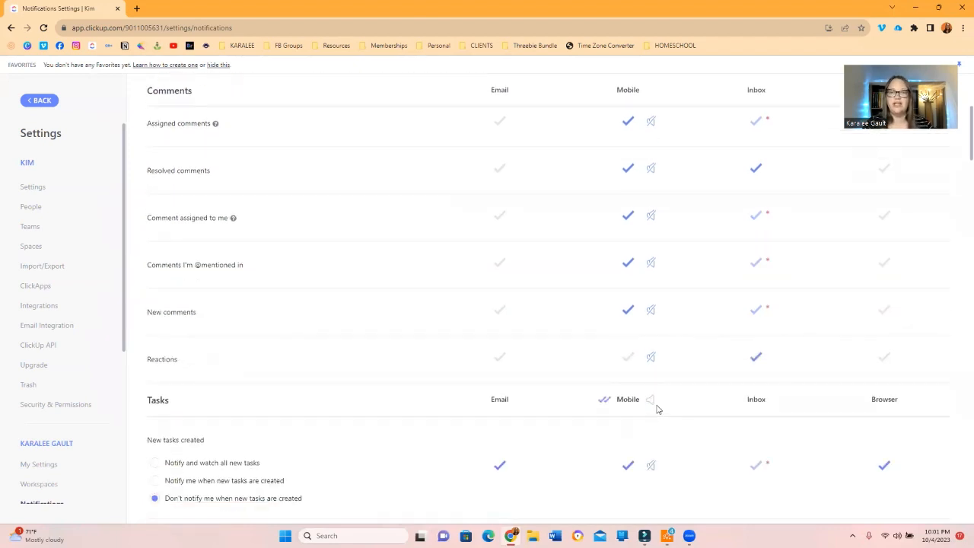
scroll(657, 408, down, 5)
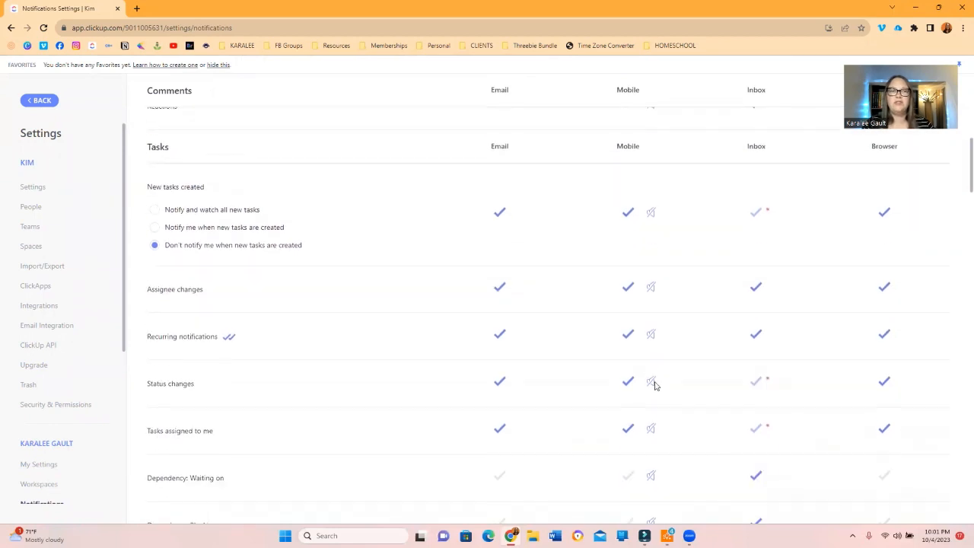
scroll(160, 250, down, 4)
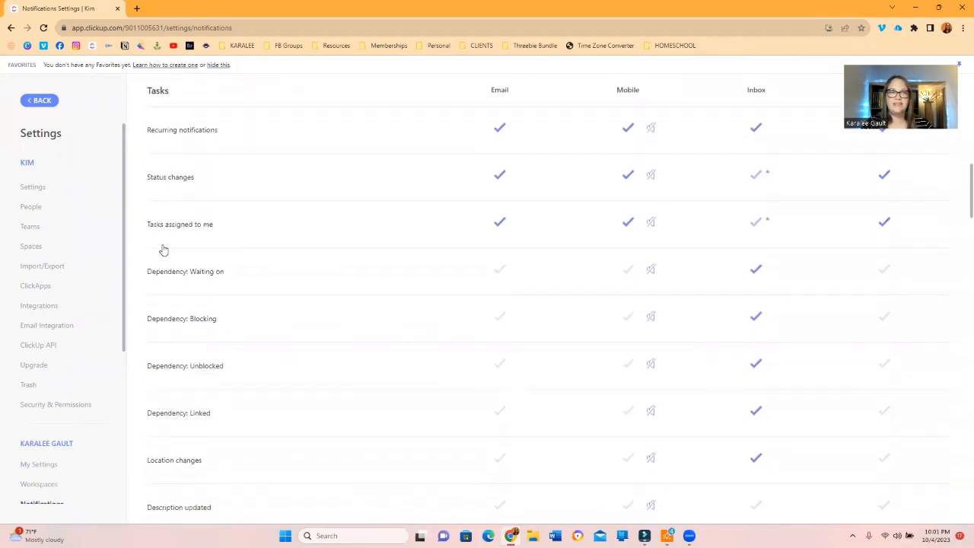
scroll(163, 249, down, 8)
scroll(163, 250, up, 5)
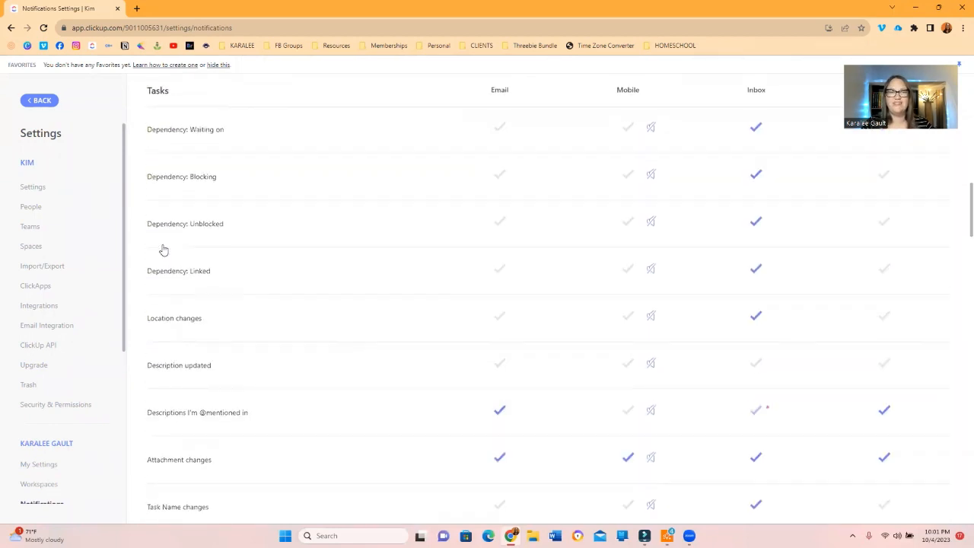
scroll(163, 250, up, 8)
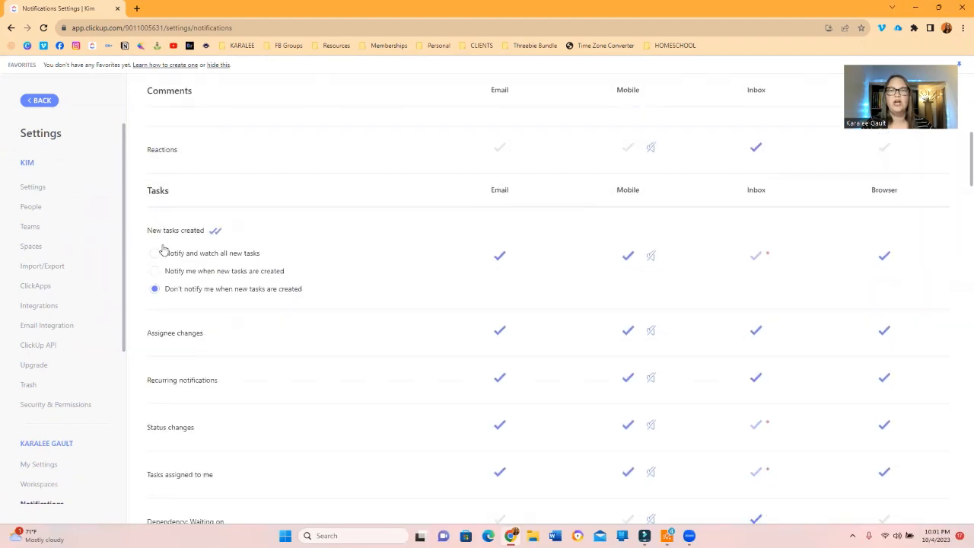
scroll(162, 250, down, 1)
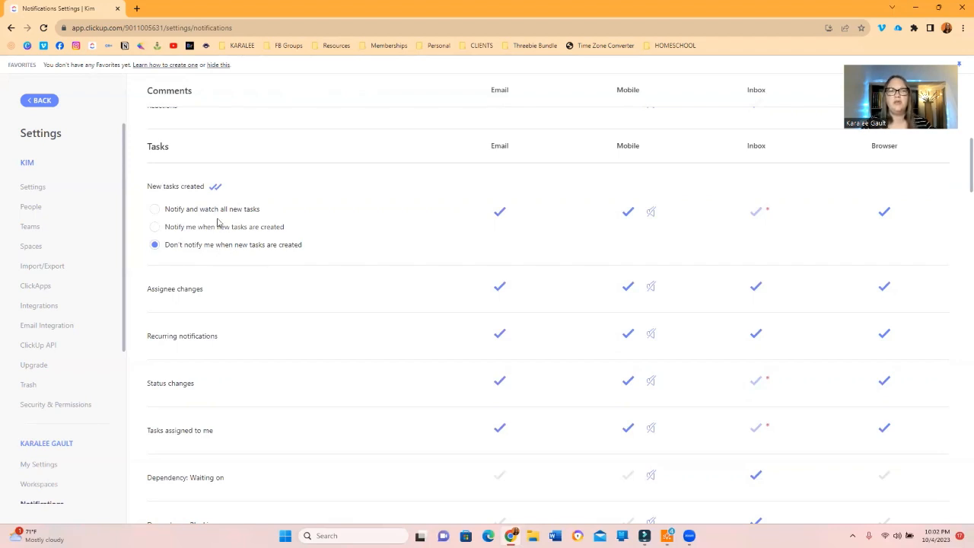
click(158, 210)
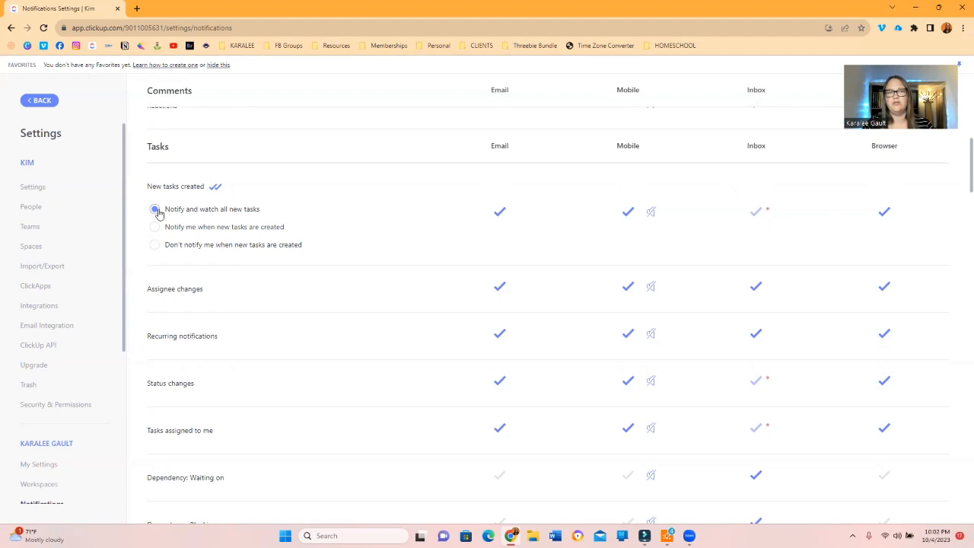
click(155, 246)
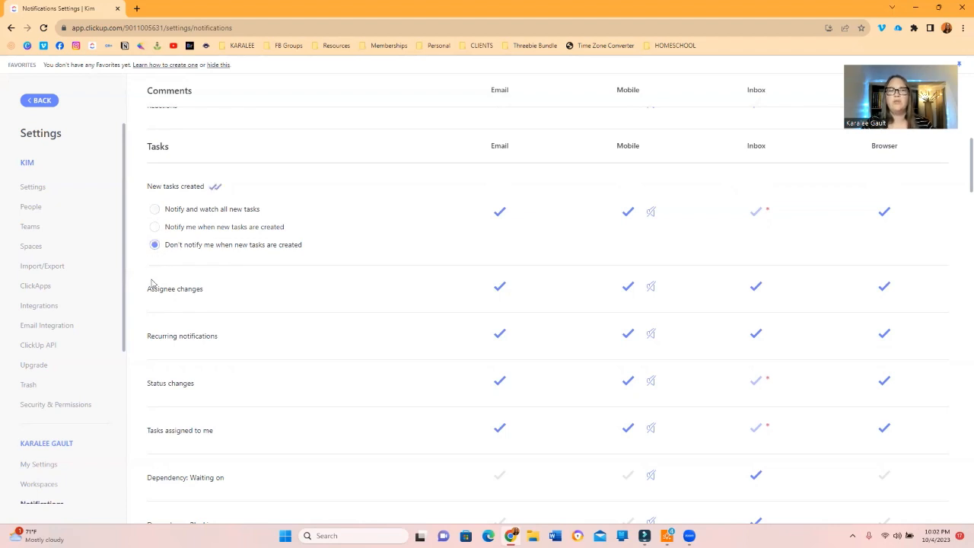
Step: Turn off email and browser notifications for new tasks created, and email notifications for assignee changes
click(502, 214)
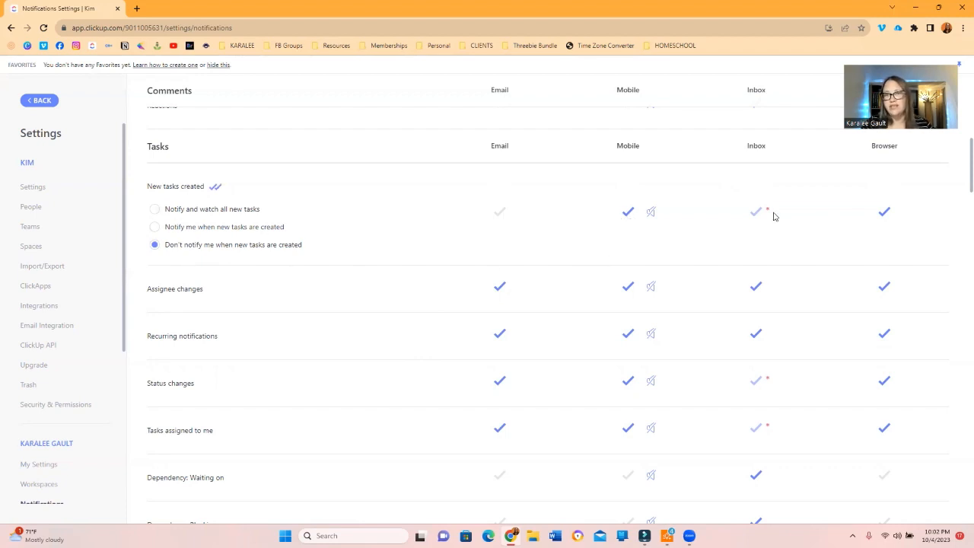
click(883, 214)
scroll(695, 276, down, 1)
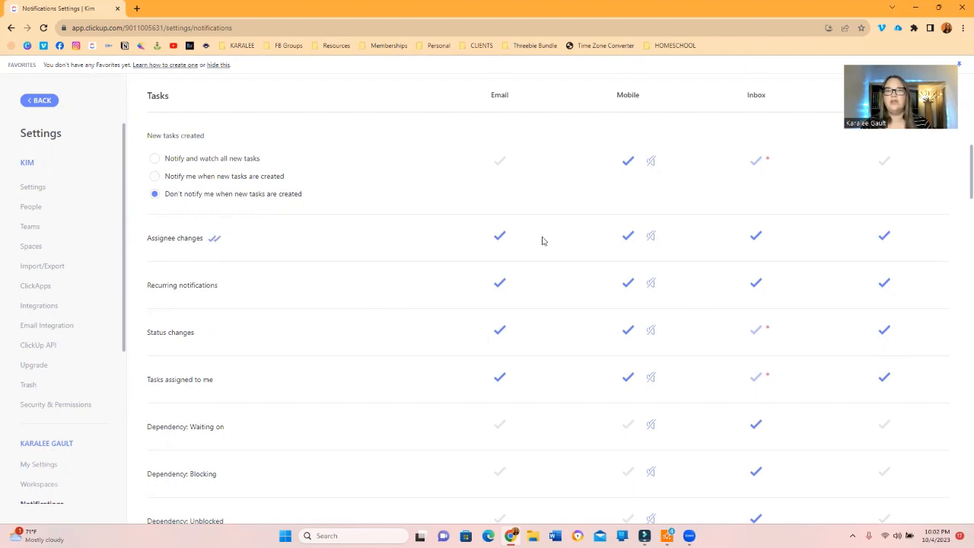
click(500, 235)
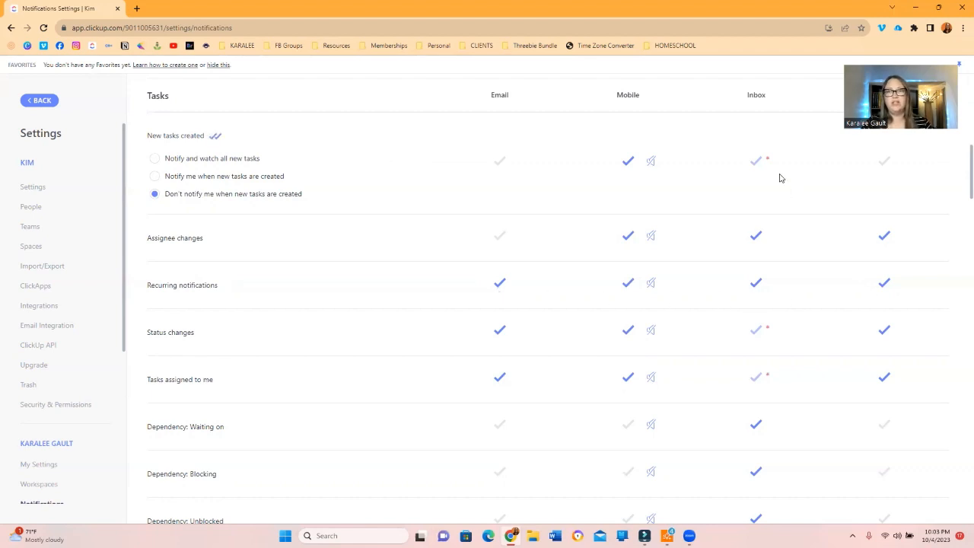
Step: Turn off browser notifications for assignee changes, and both browser and email for recurring notifications, status changes and tasks assigned to me
mouse_move(768, 161)
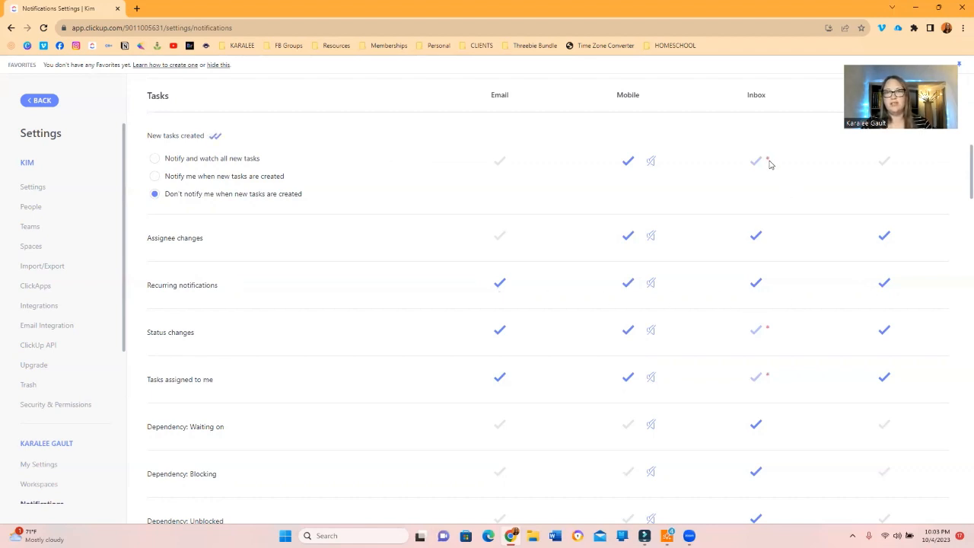
click(884, 235)
click(884, 284)
click(884, 330)
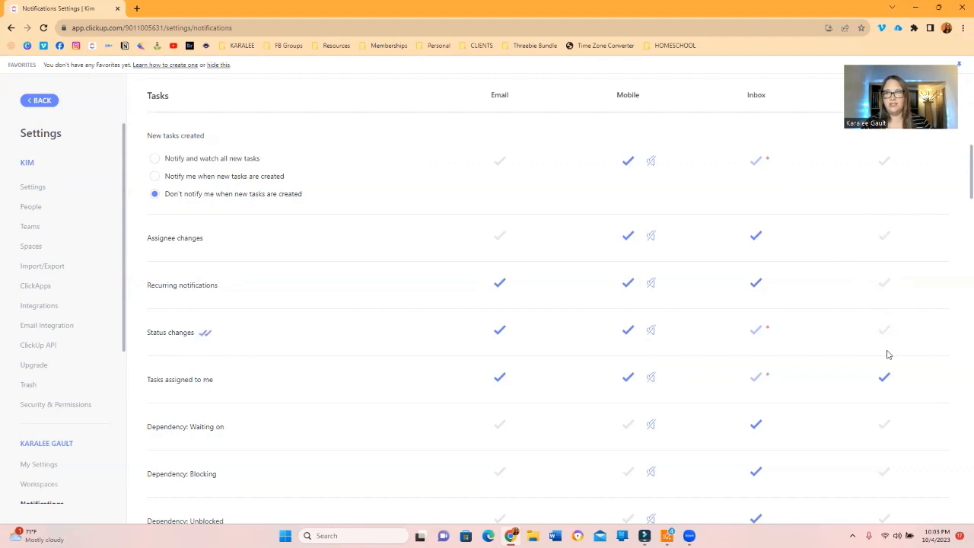
click(883, 377)
click(500, 283)
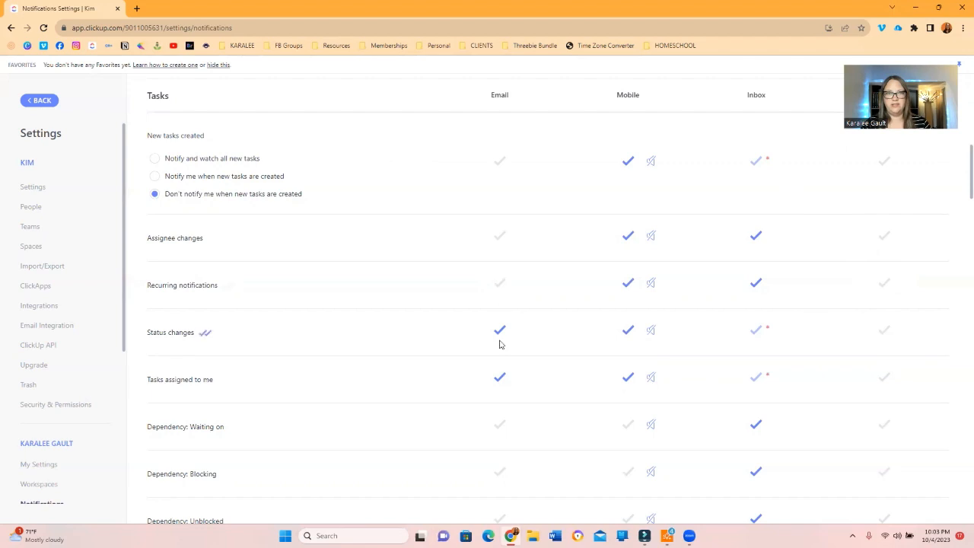
click(500, 332)
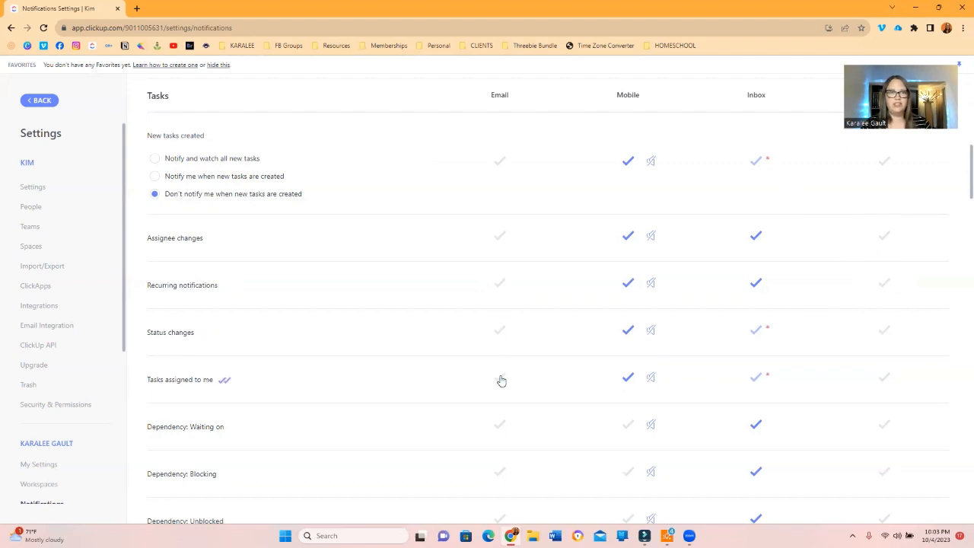
scroll(500, 381, down, 3)
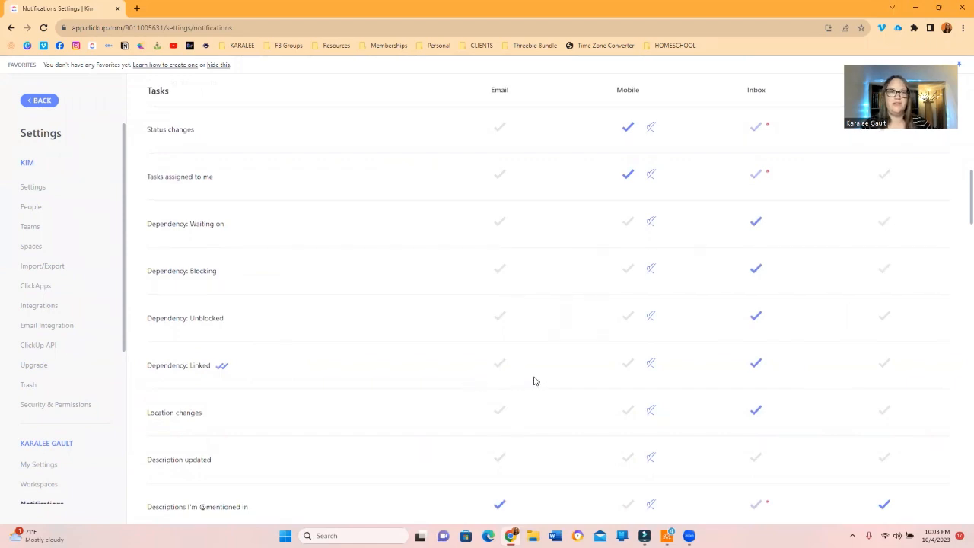
scroll(532, 382, down, 2)
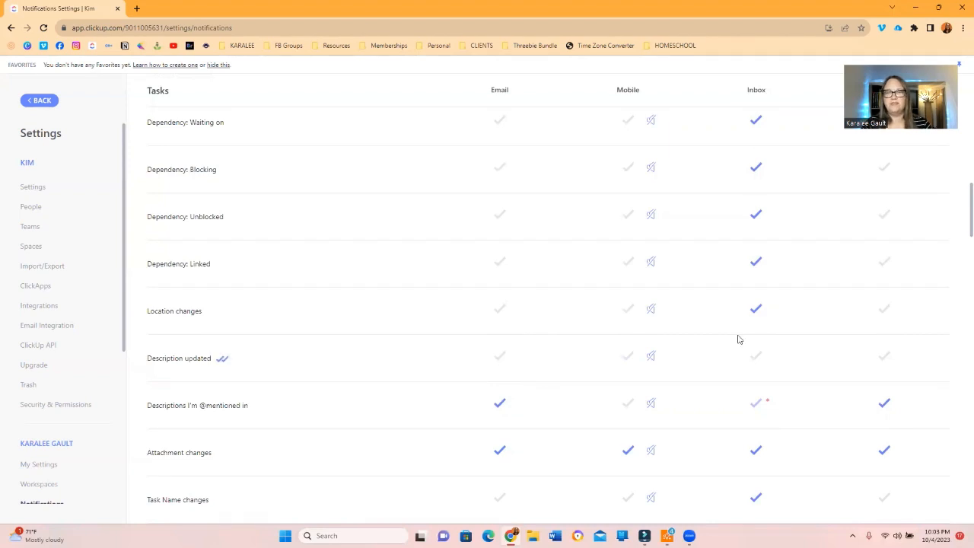
scroll(740, 339, down, 1)
scroll(737, 338, up, 2)
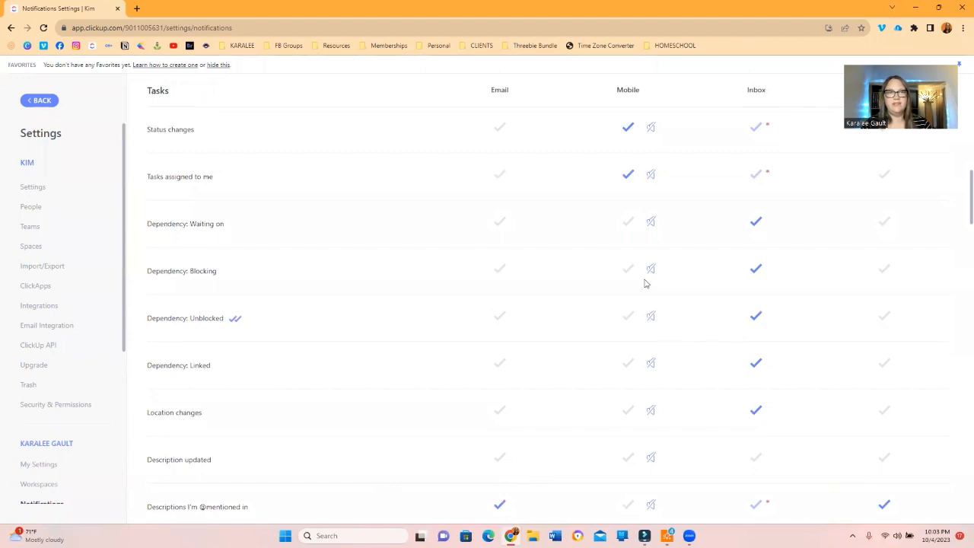
scroll(625, 277, down, 2)
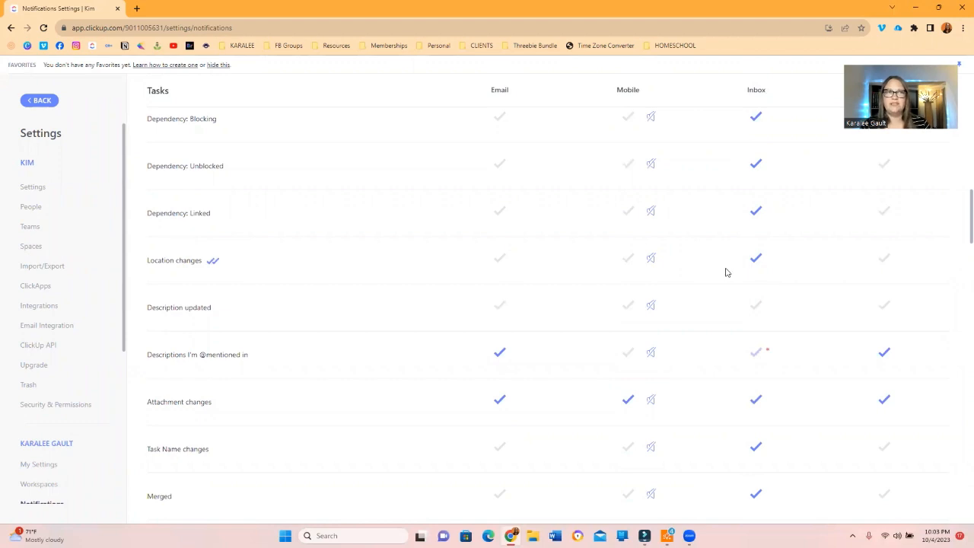
scroll(724, 272, down, 1)
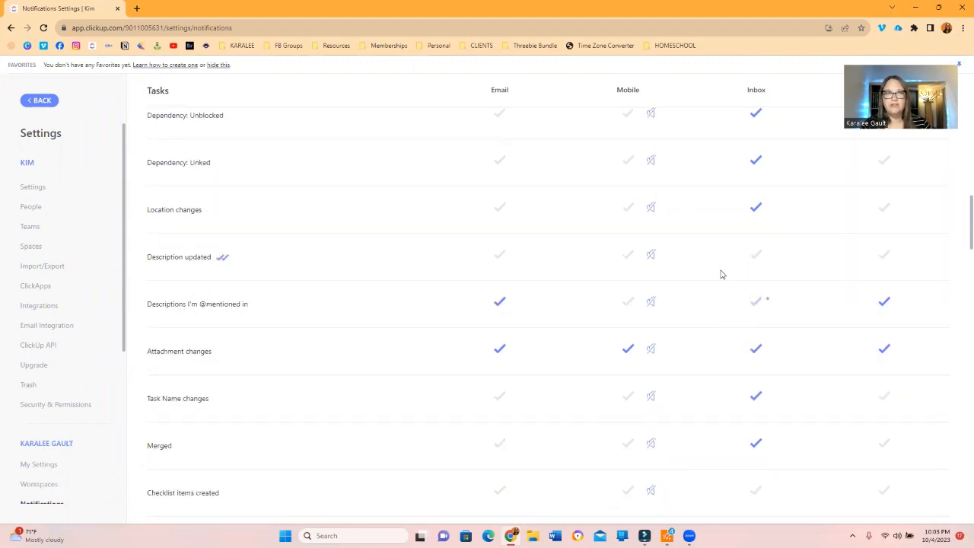
click(628, 305)
scroll(720, 331, down, 1)
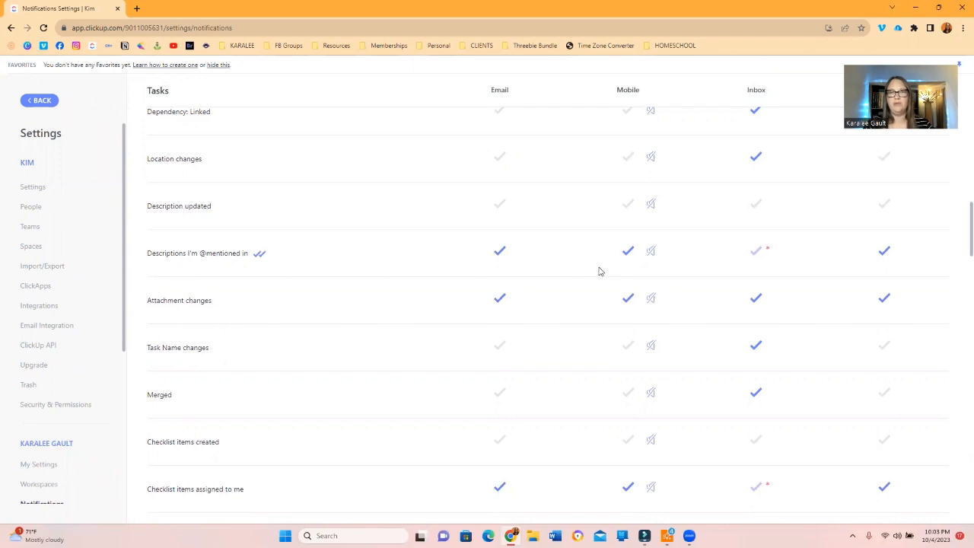
scroll(588, 294, down, 2)
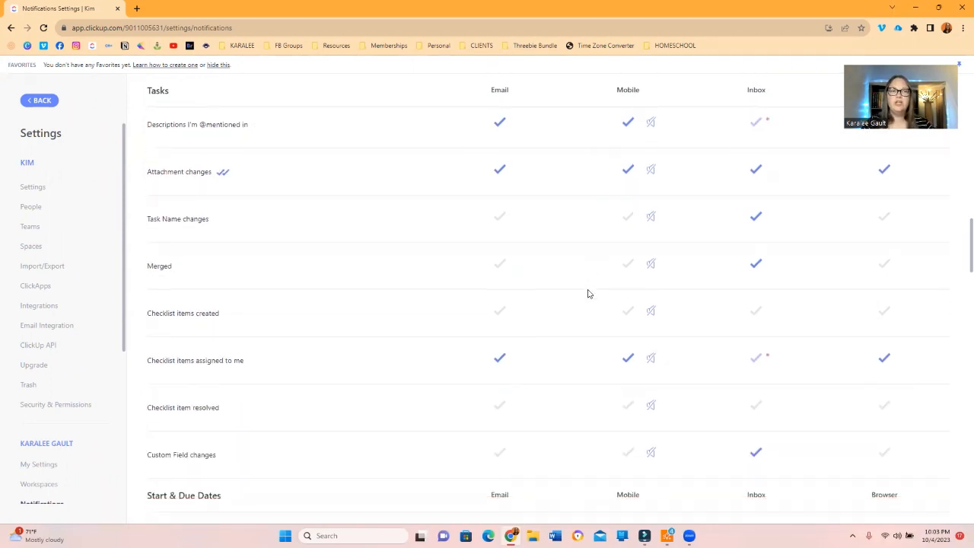
scroll(586, 294, down, 1)
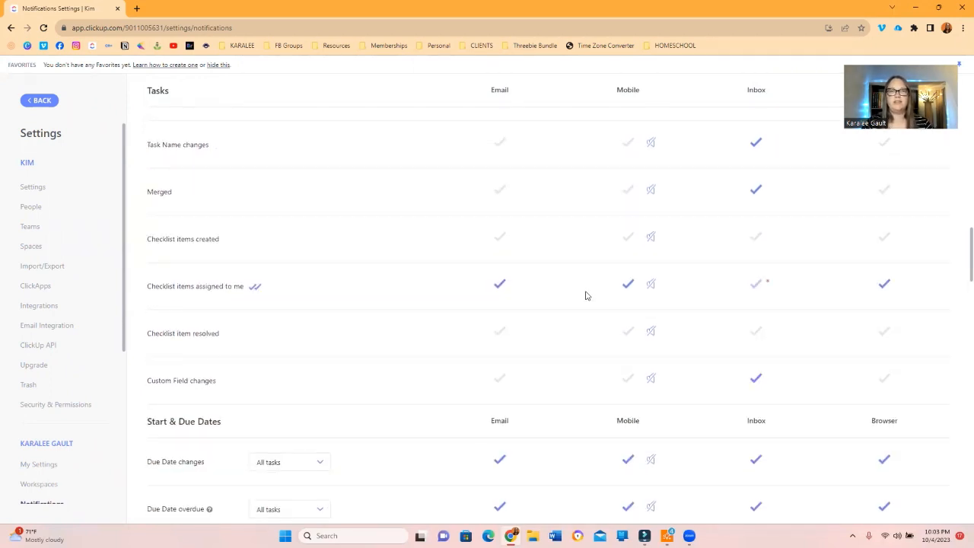
scroll(585, 294, down, 1)
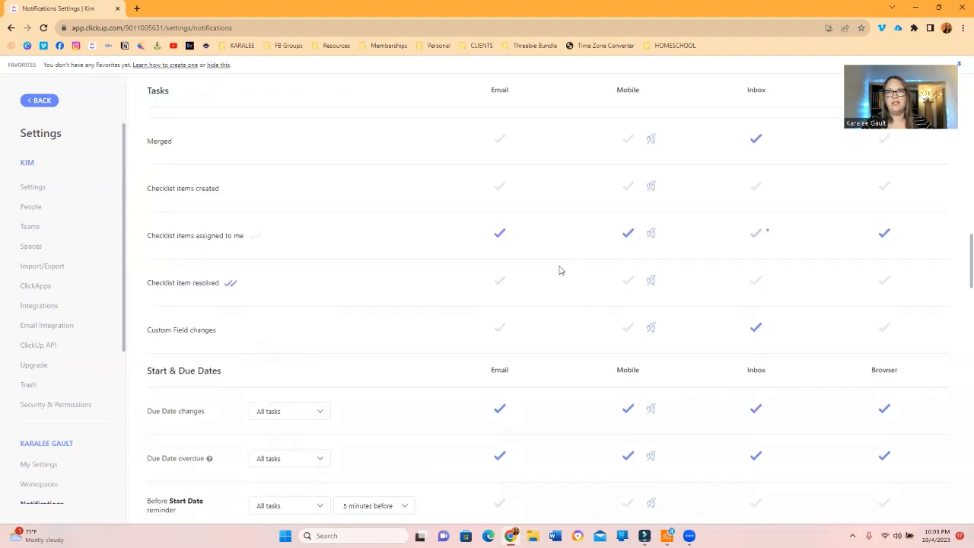
click(505, 236)
click(501, 245)
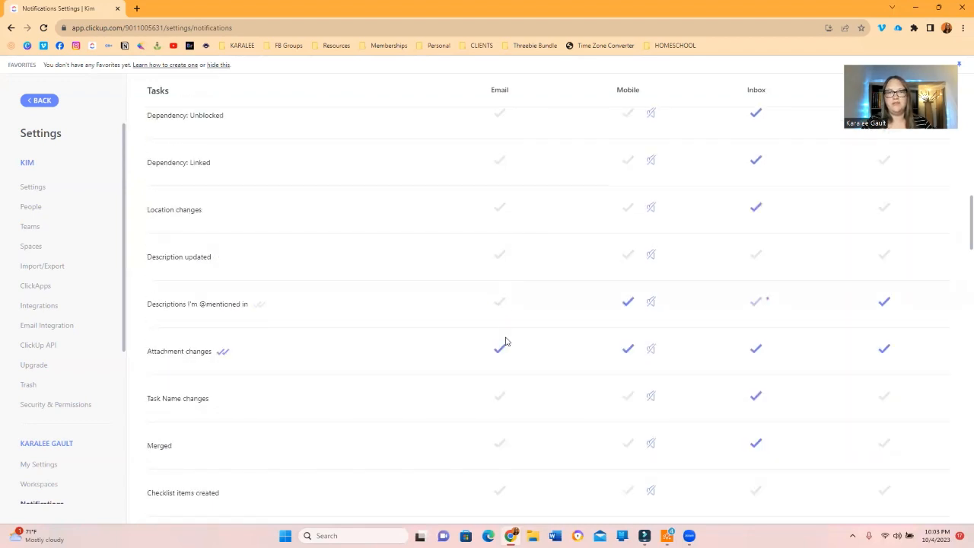
scroll(525, 350, up, 3)
scroll(861, 355, down, 4)
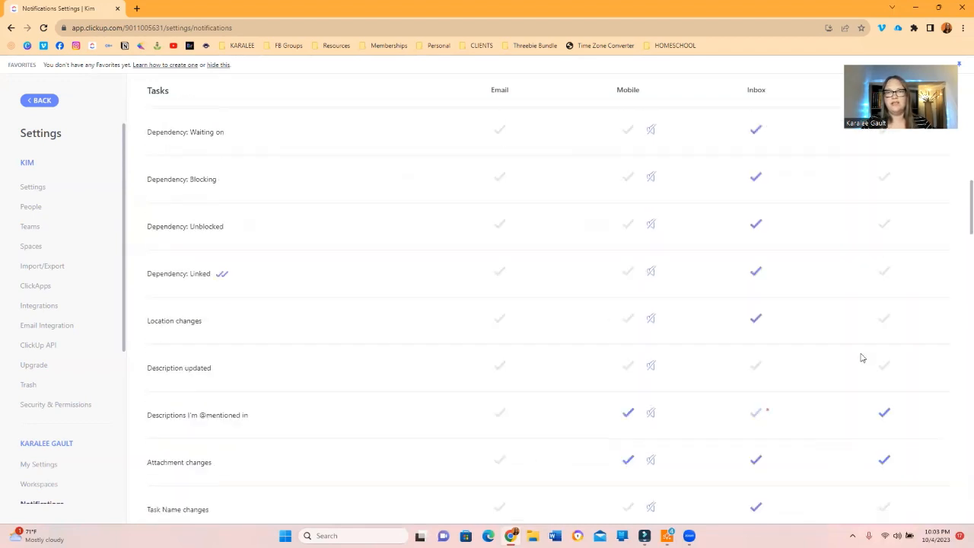
click(884, 302)
scroll(883, 332, down, 1)
click(879, 320)
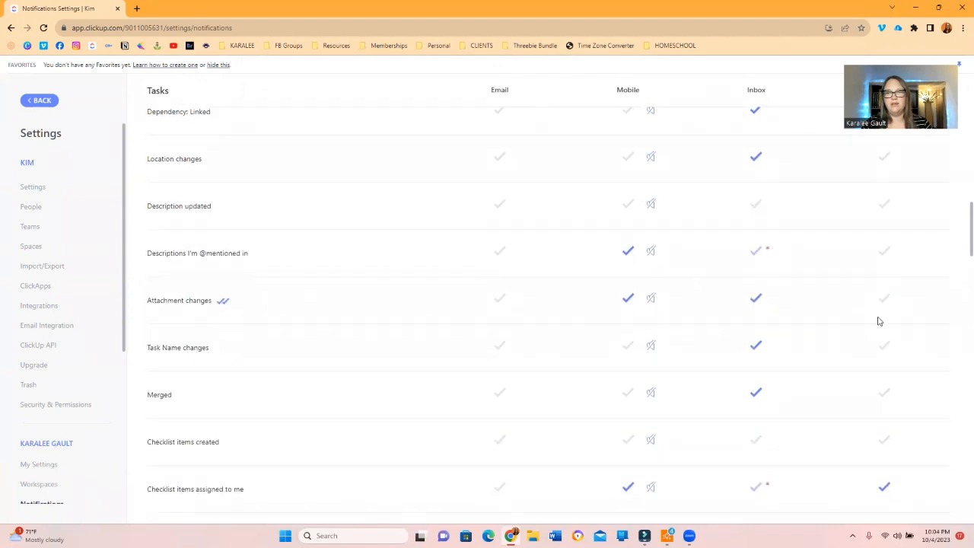
scroll(877, 320, down, 4)
click(883, 284)
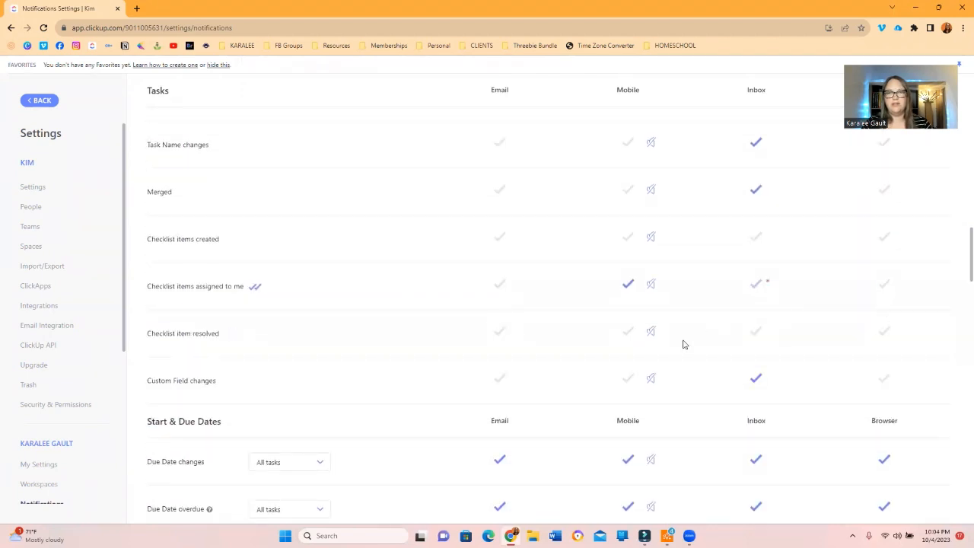
Step: Turn off email and browser notifications for due date changes and overdue due dates in the Start & Due Dates section
scroll(496, 361, down, 5)
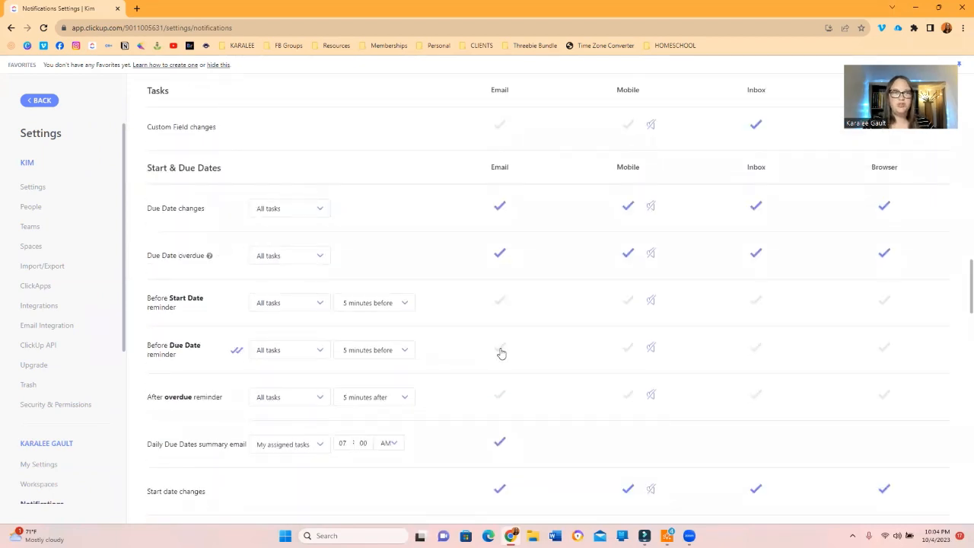
click(319, 211)
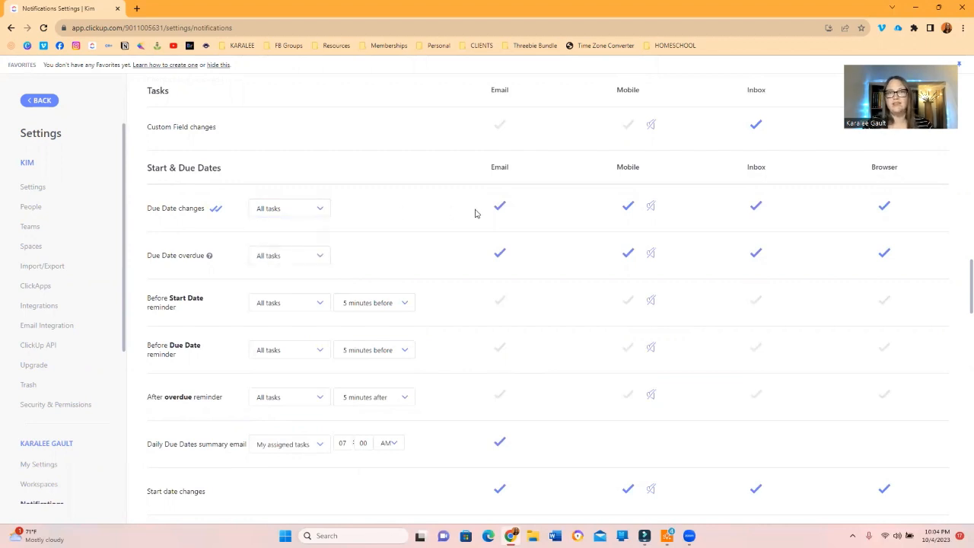
click(500, 206)
click(500, 253)
click(884, 205)
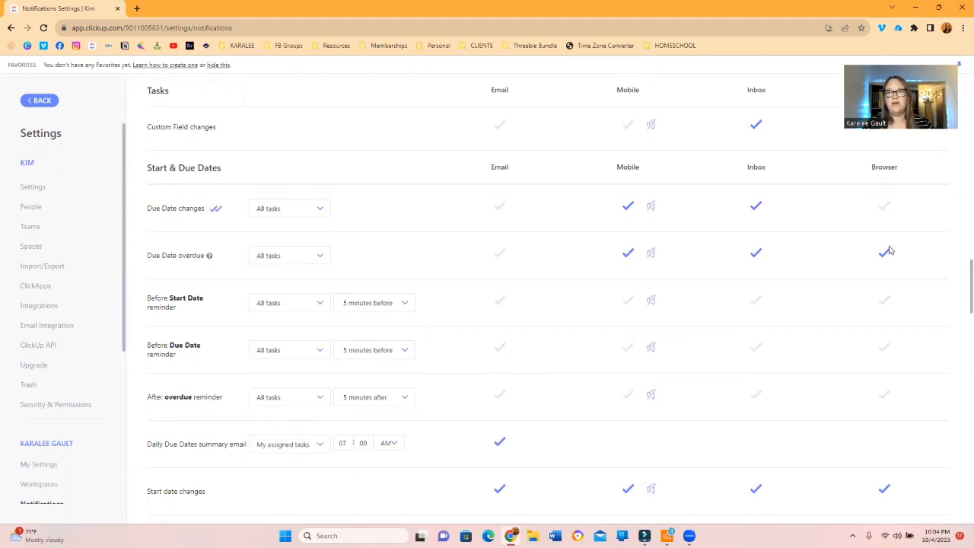
click(884, 252)
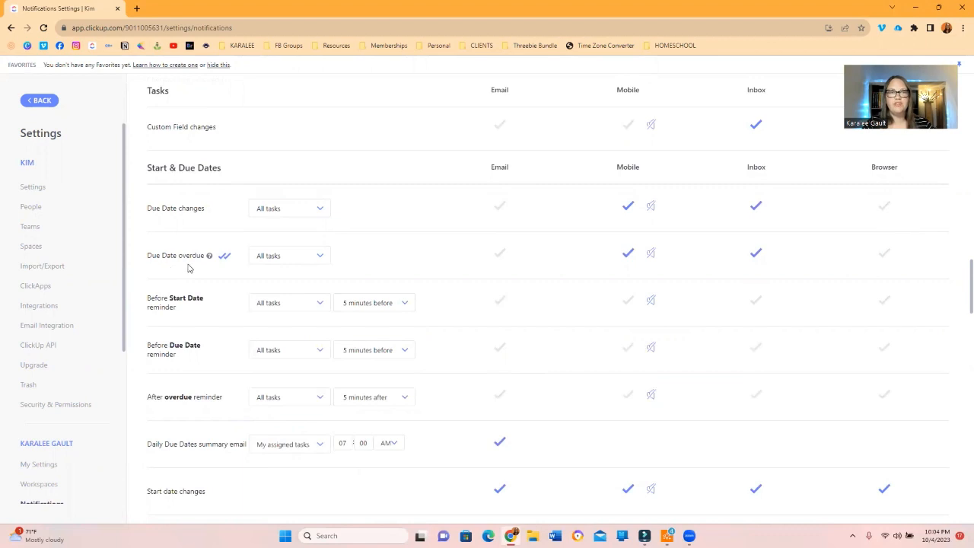
Step: Examine the task scope options for overdue due dates, the start date reminder and the daily summary email, plus the start date reminder's timing
click(297, 259)
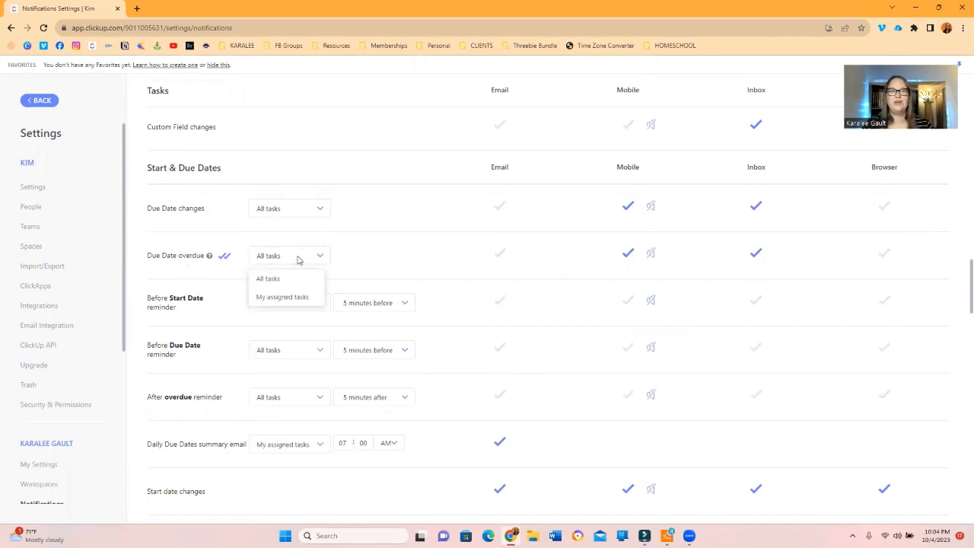
click(389, 257)
scroll(389, 257, down, 1)
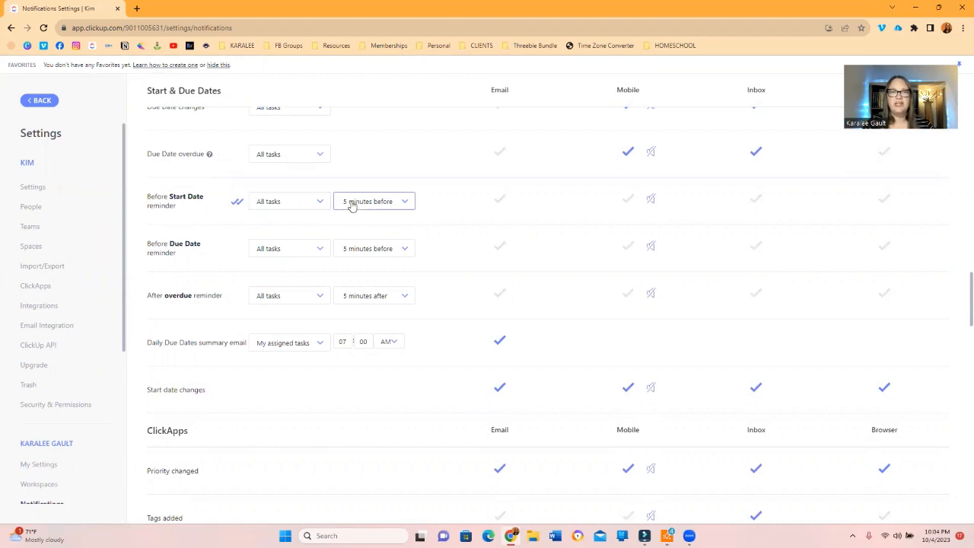
click(310, 202)
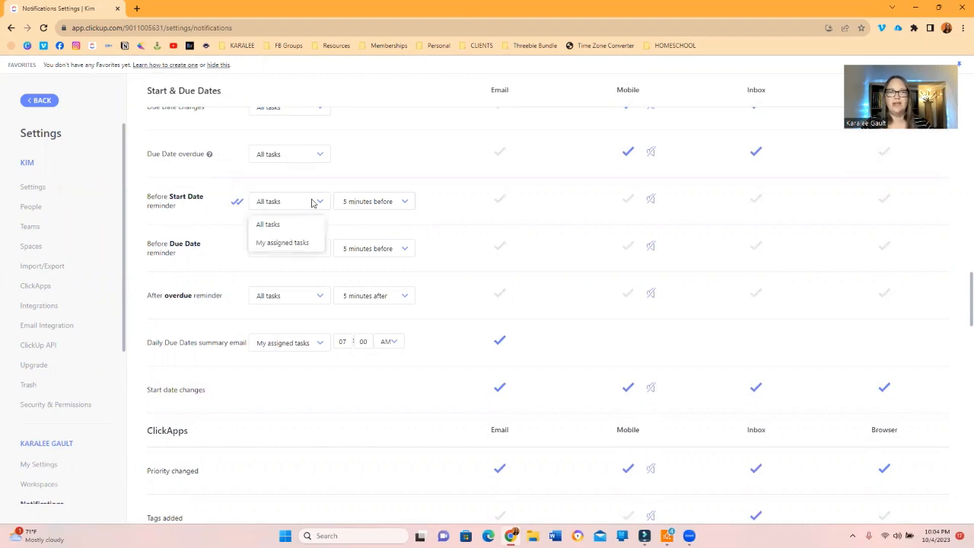
click(381, 200)
click(385, 201)
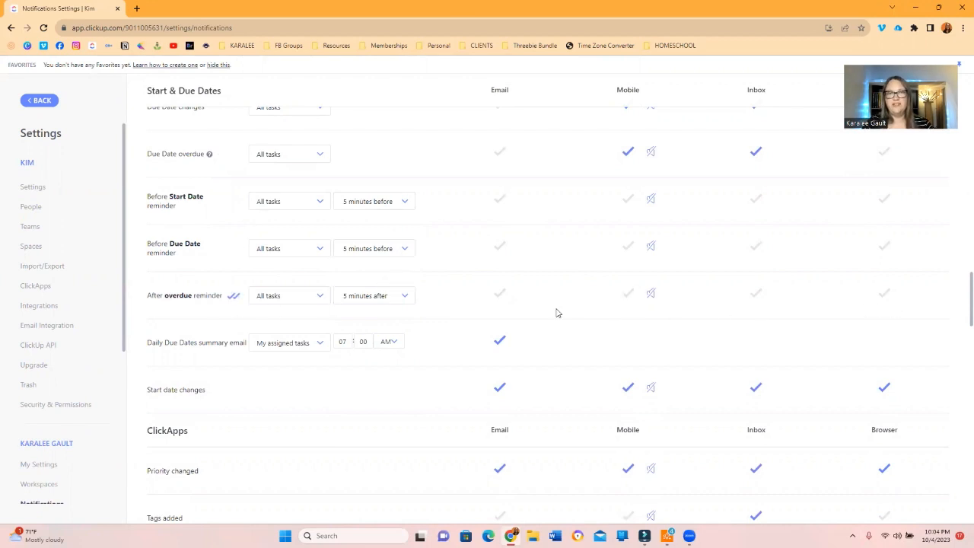
scroll(387, 325, down, 1)
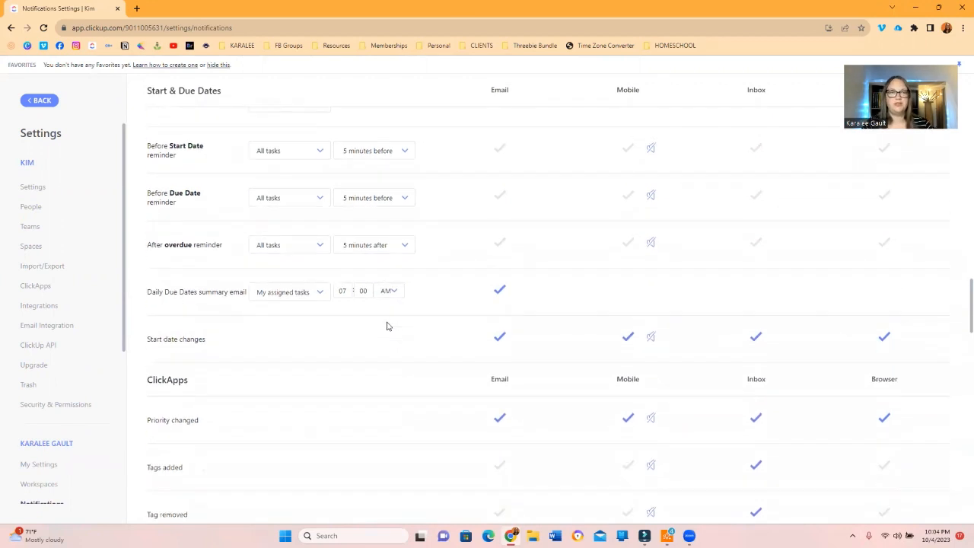
click(322, 291)
click(322, 291)
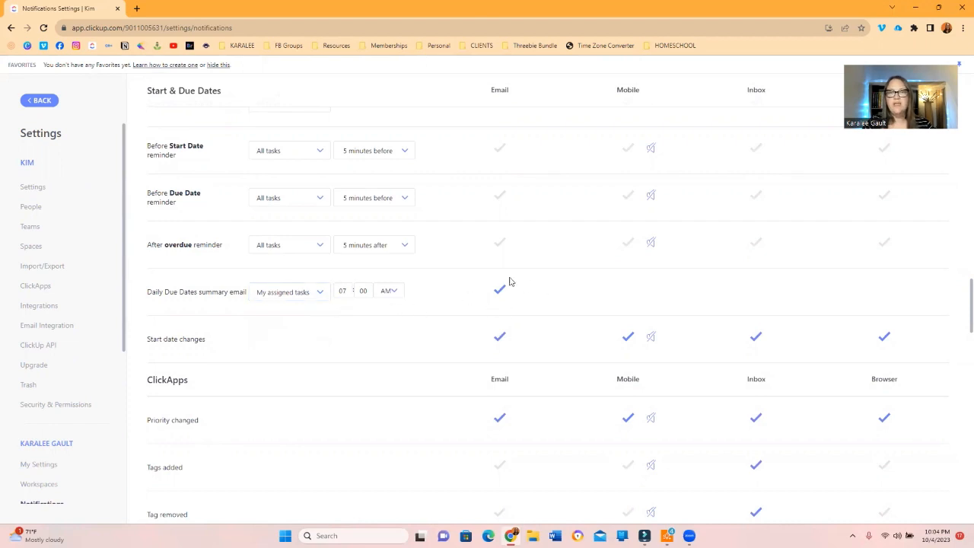
Step: Turn off email and browser notifications for start date changes and for priority changes under ClickApps
scroll(458, 338, down, 1)
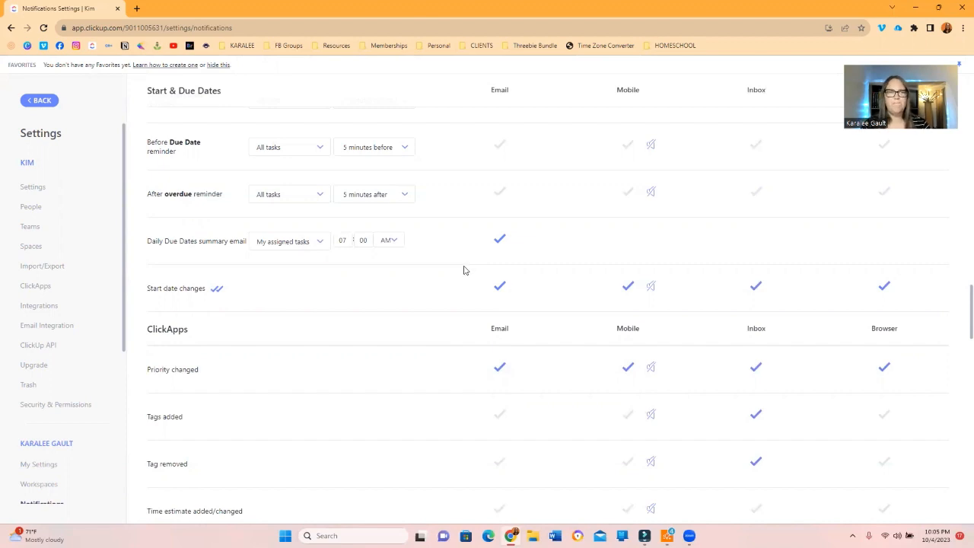
scroll(426, 285, down, 2)
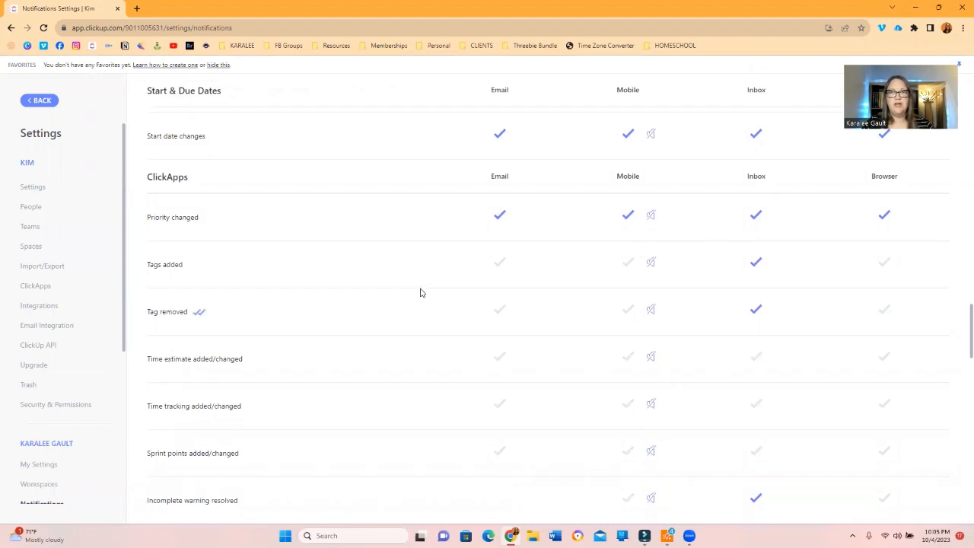
click(500, 134)
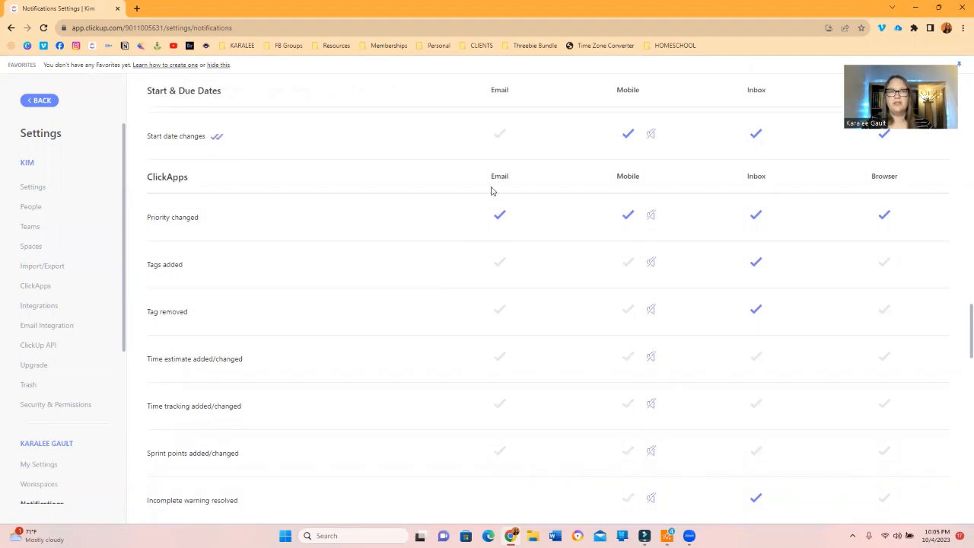
click(500, 217)
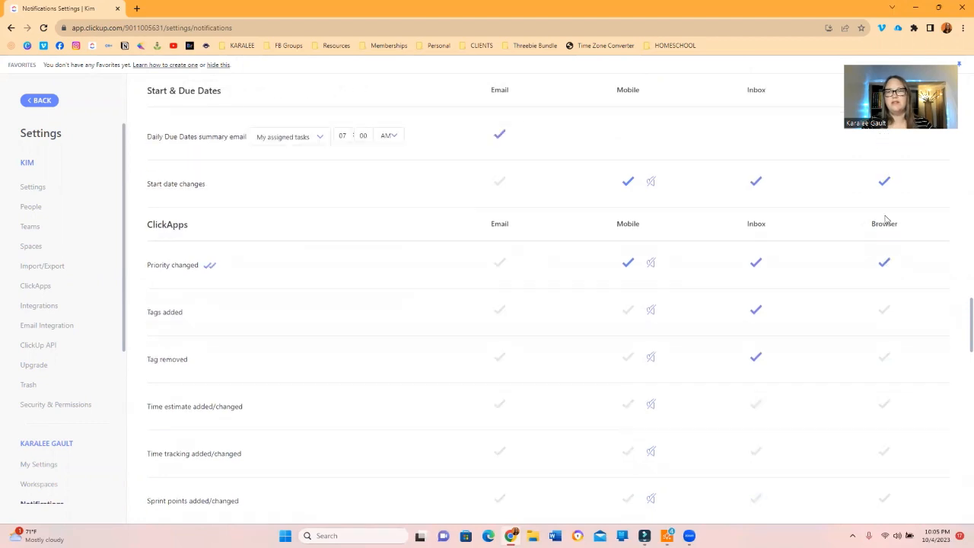
click(884, 264)
click(884, 186)
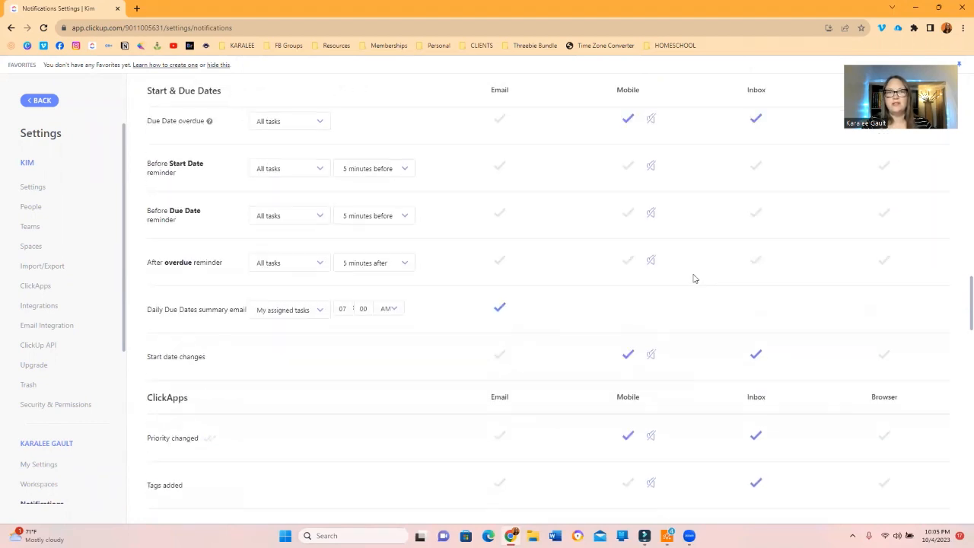
click(501, 344)
Step: Review the remaining ClickApps notification settings and turn off email and browser notifications for ClickBot
scroll(581, 366, down, 3)
scroll(580, 366, down, 3)
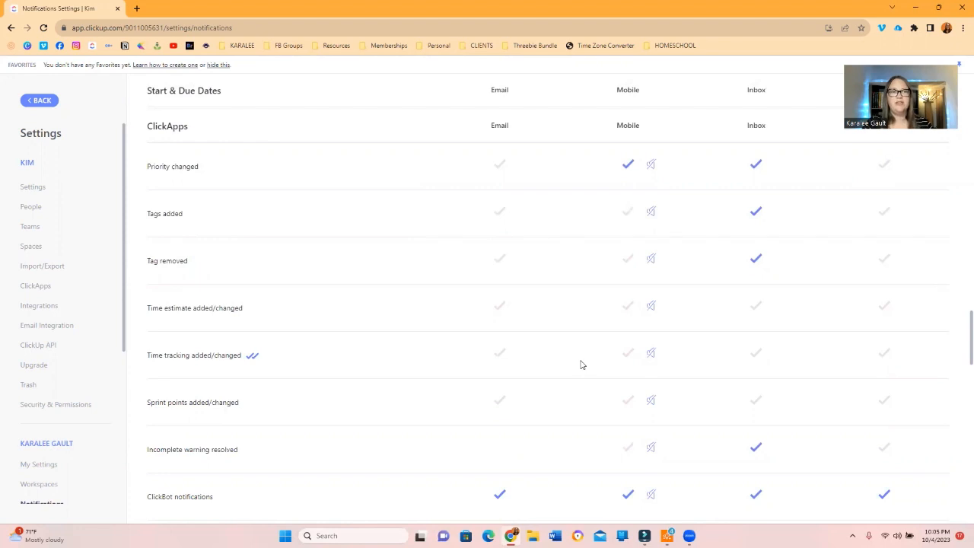
scroll(241, 416, down, 2)
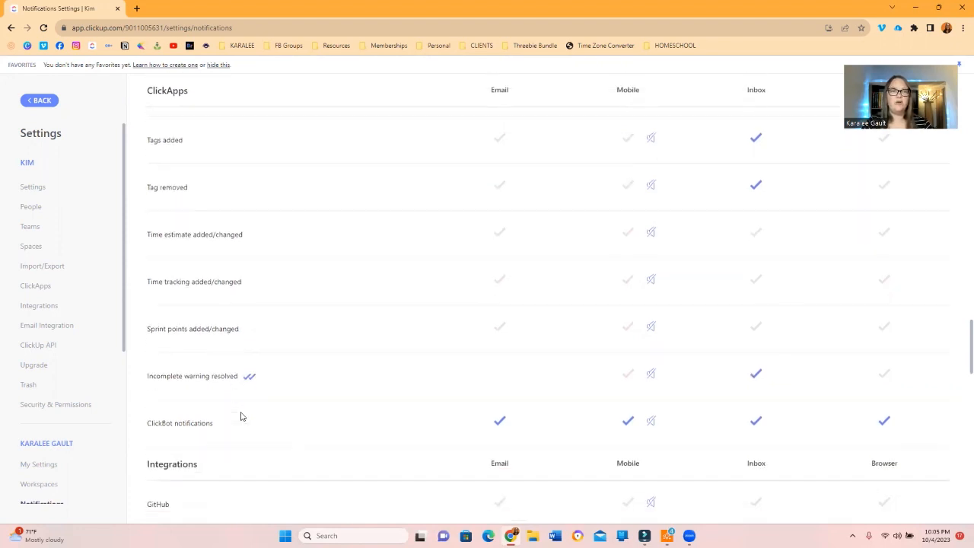
scroll(240, 416, up, 2)
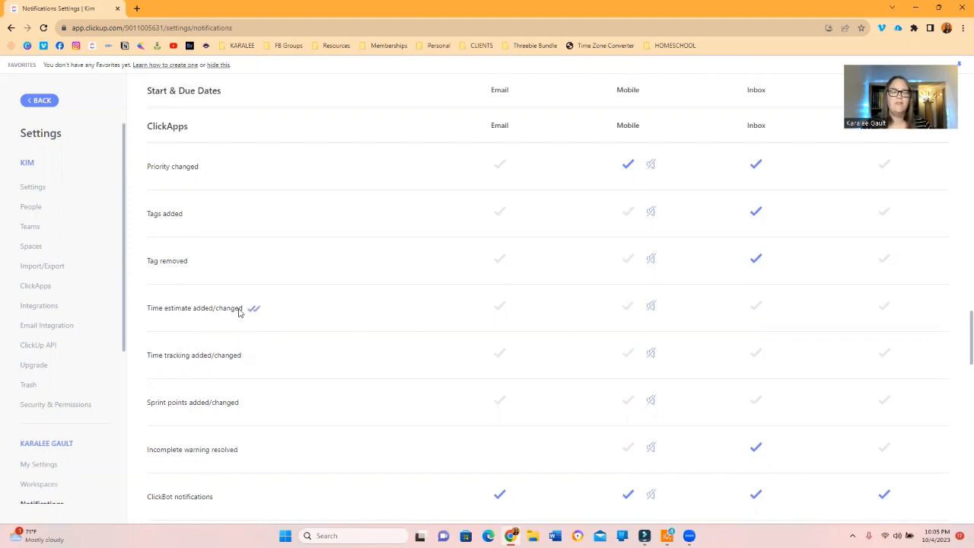
scroll(239, 312, down, 2)
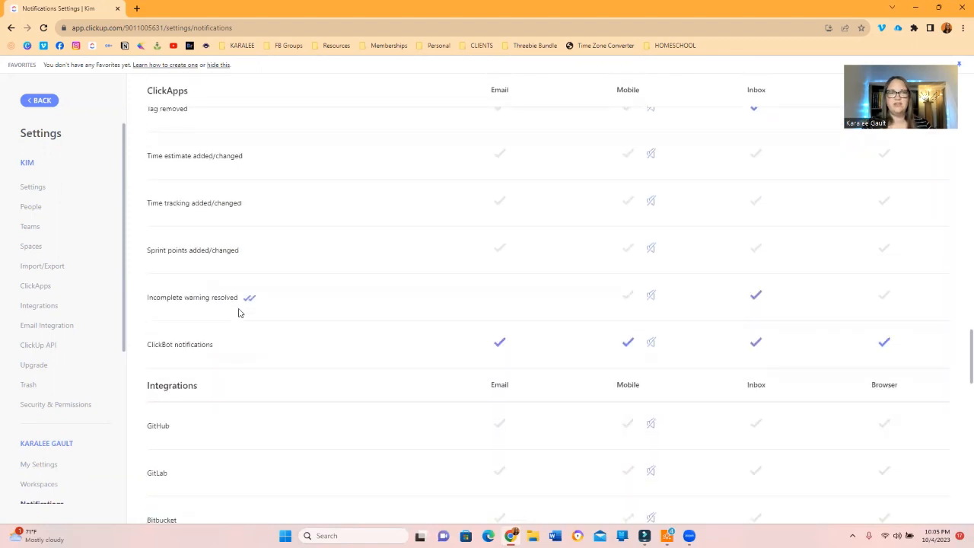
click(499, 343)
scroll(516, 355, up, 1)
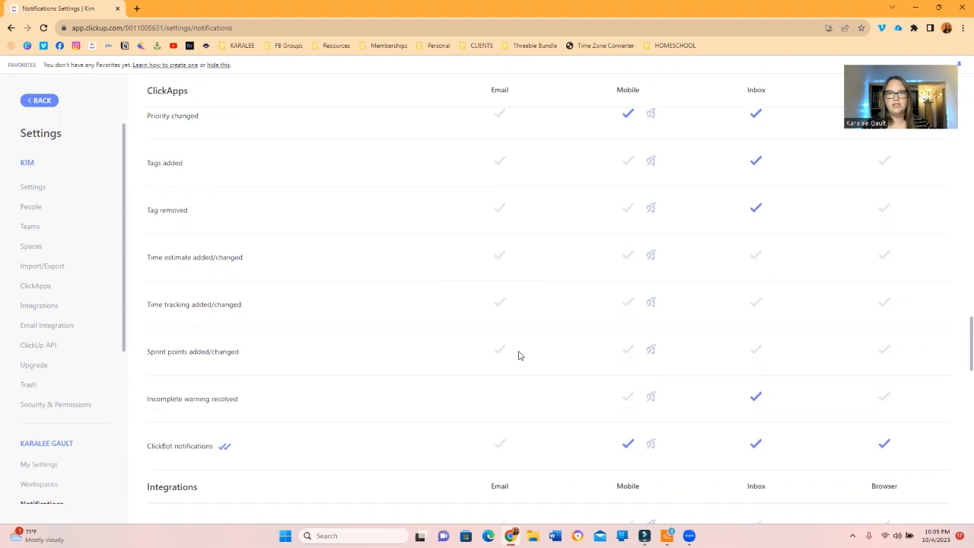
click(883, 445)
Step: Turn off email and browser notifications for priority changes in the List Info section
scroll(884, 450, up, 1)
scroll(885, 450, down, 5)
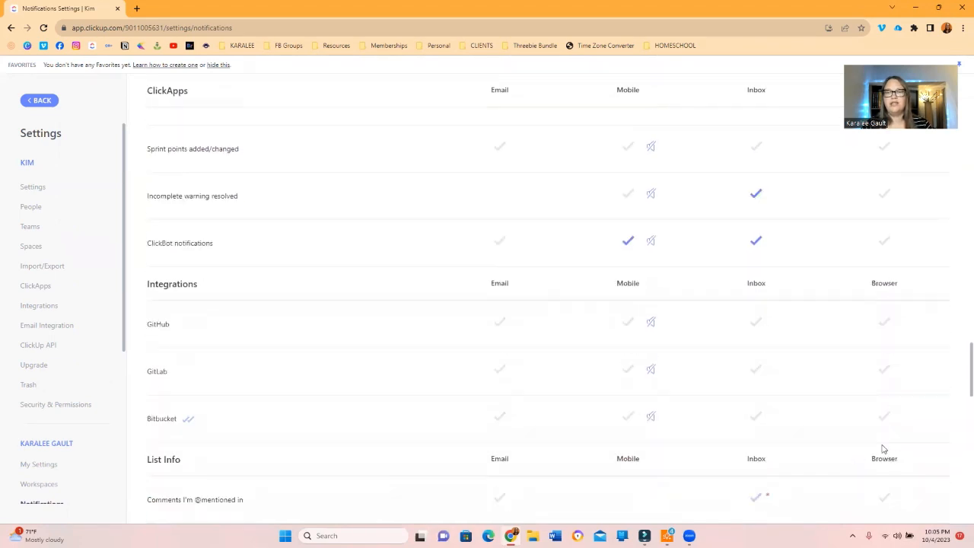
scroll(882, 449, down, 3)
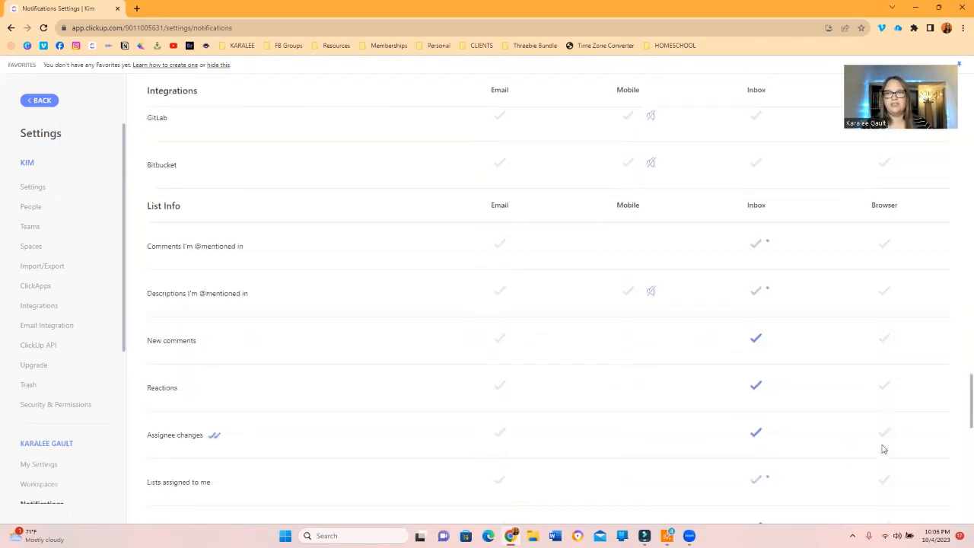
scroll(875, 440, down, 1)
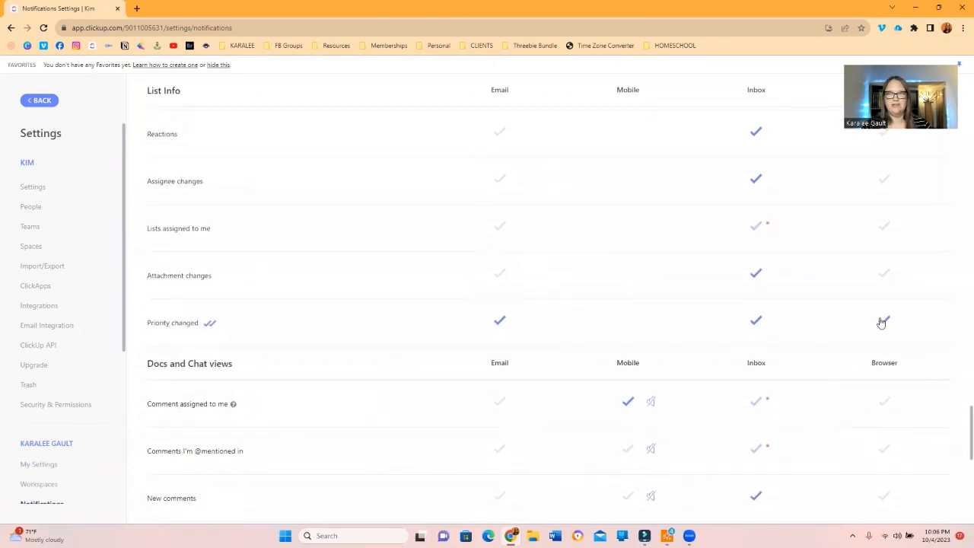
click(883, 322)
scroll(493, 326, down, 4)
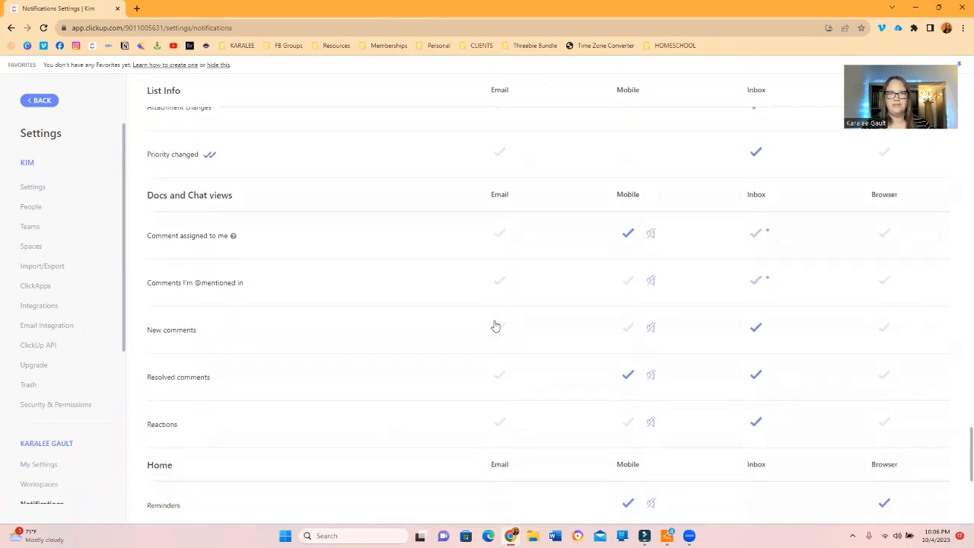
Step: Turn off email notifications for tasks, lists, folders and docs shared with me, and browser notifications for Home reminders
scroll(495, 319, down, 3)
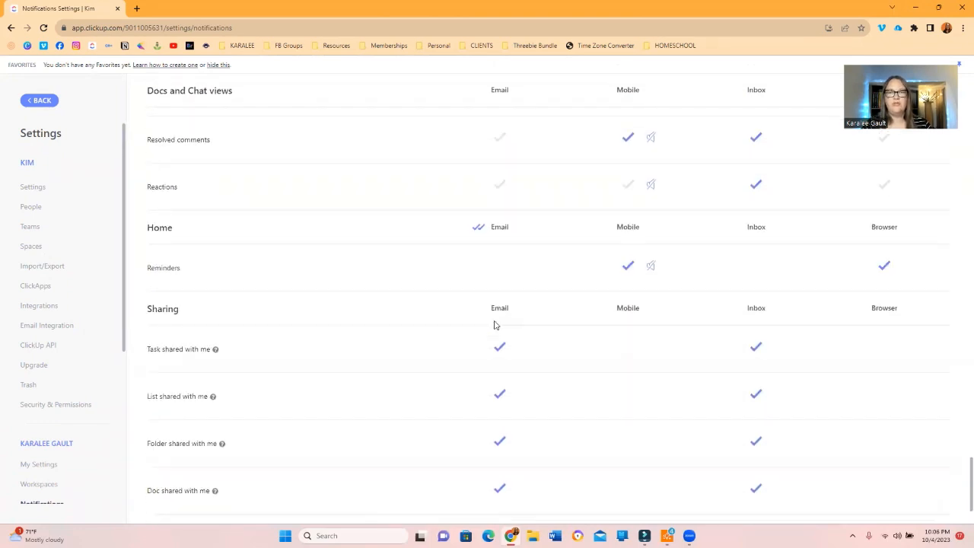
click(500, 304)
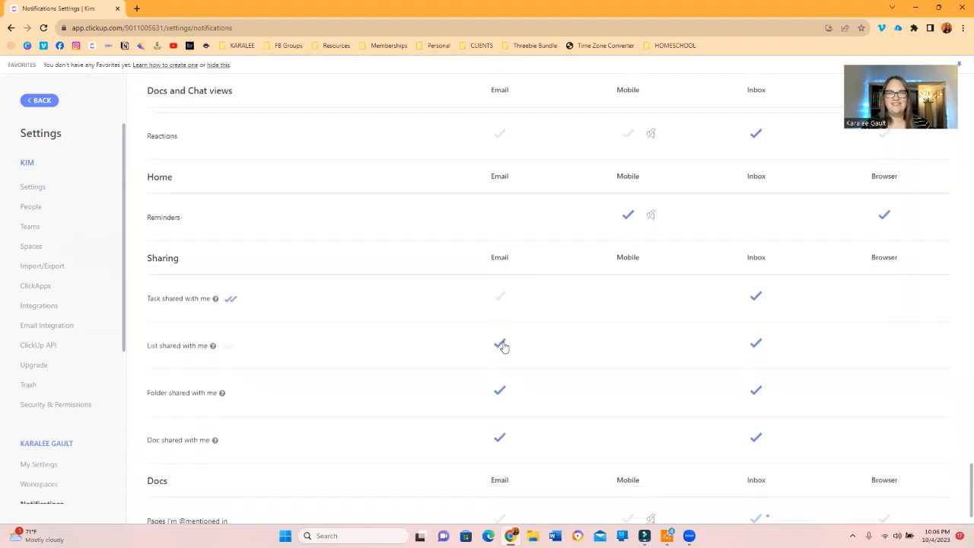
click(501, 346)
click(501, 393)
click(501, 444)
scroll(556, 418, down, 1)
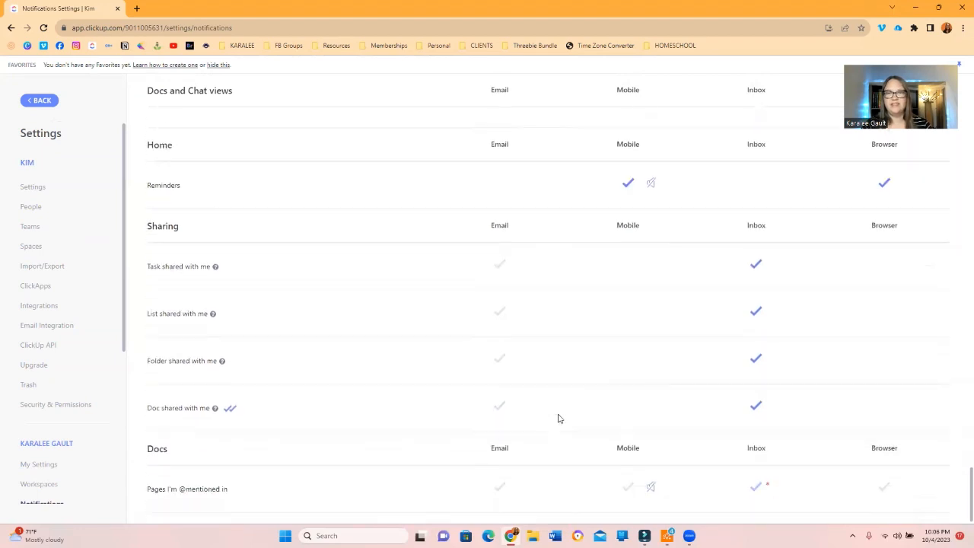
click(884, 180)
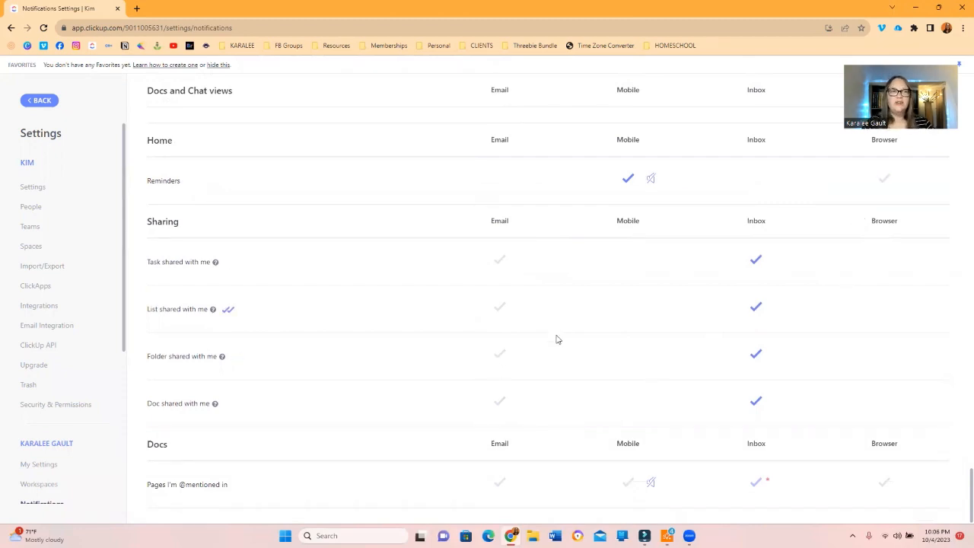
Step: Leave the notification settings and open the workspace's new notifications
click(42, 100)
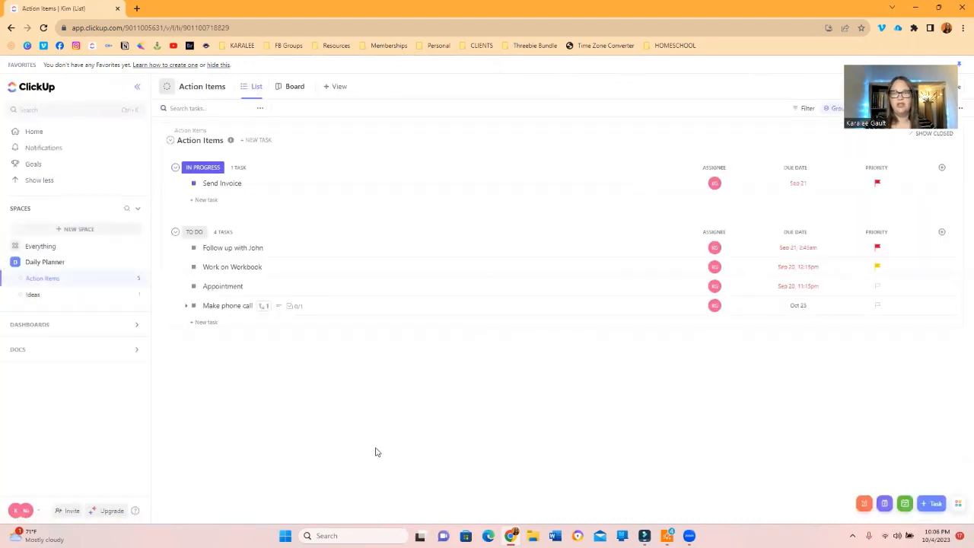
click(40, 148)
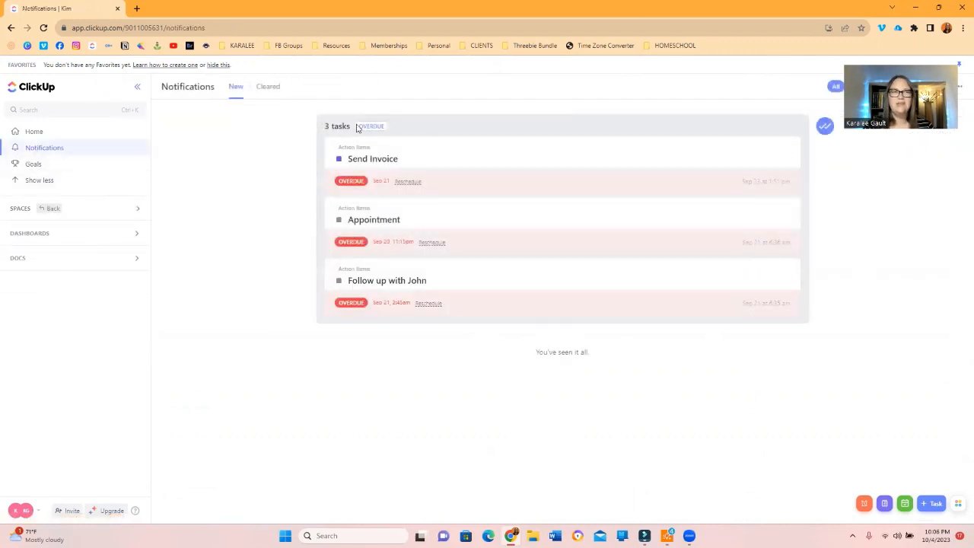